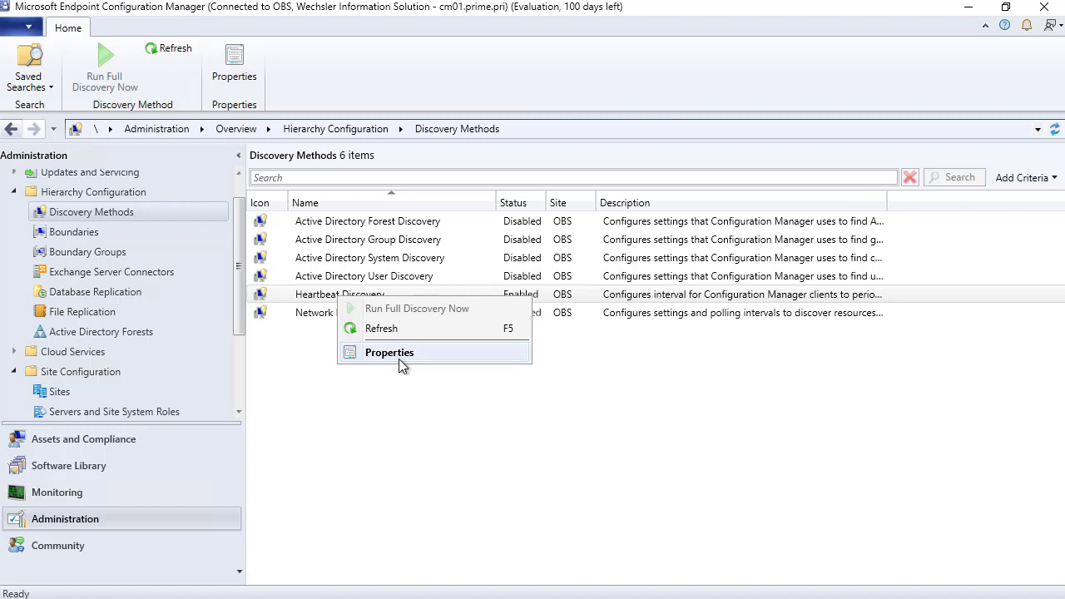
# - Open the Heartbeat Discovery properties from the Discovery Methods list
pyautogui.click(399, 353)
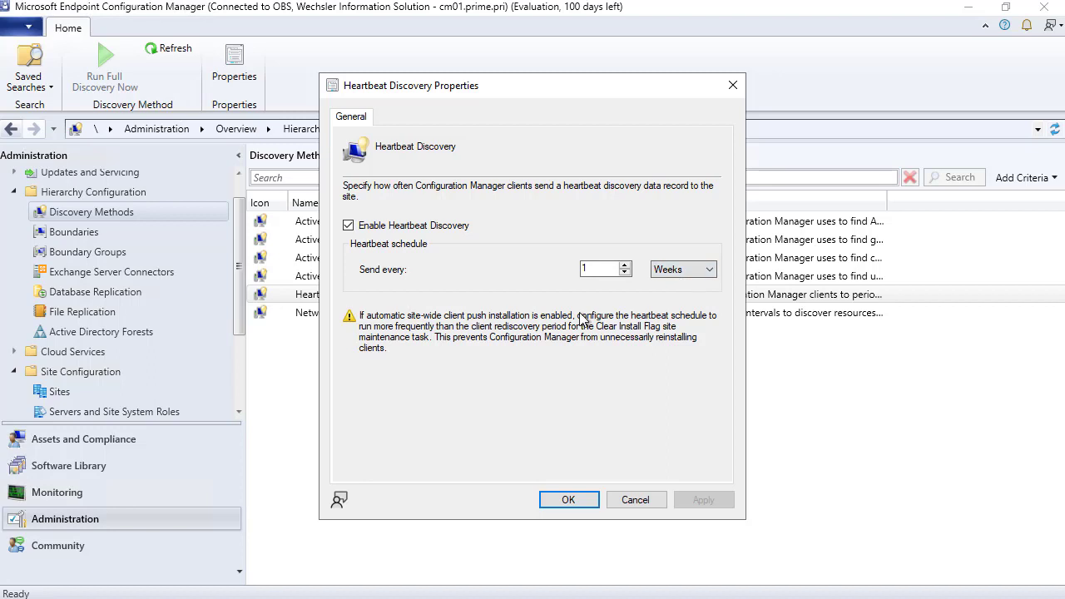
# - Close Heartbeat Discovery Properties unchanged and select Active Directory Forest Discovery
pyautogui.click(569, 500)
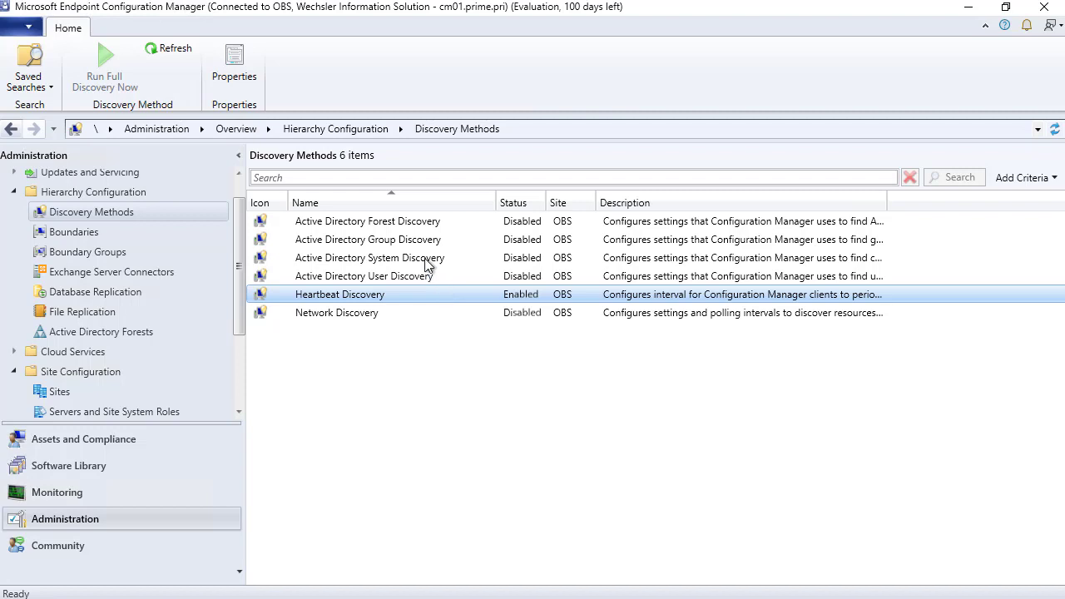
pyautogui.click(407, 223)
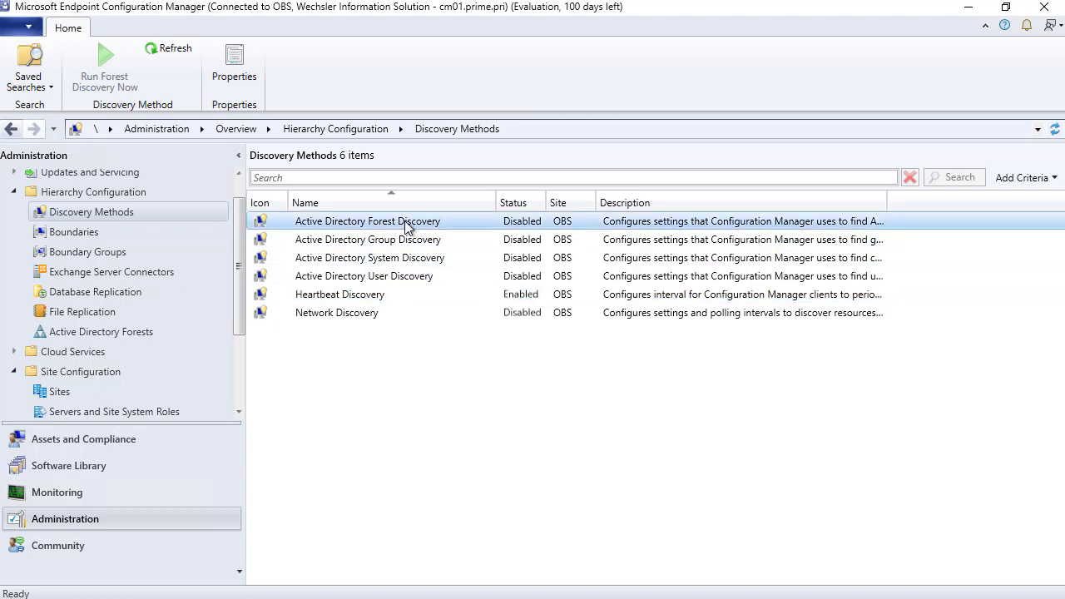
# - Enable Active Directory Forest Discovery with automatic AD site and IP range boundary creation
pyautogui.rightClick(407, 223)
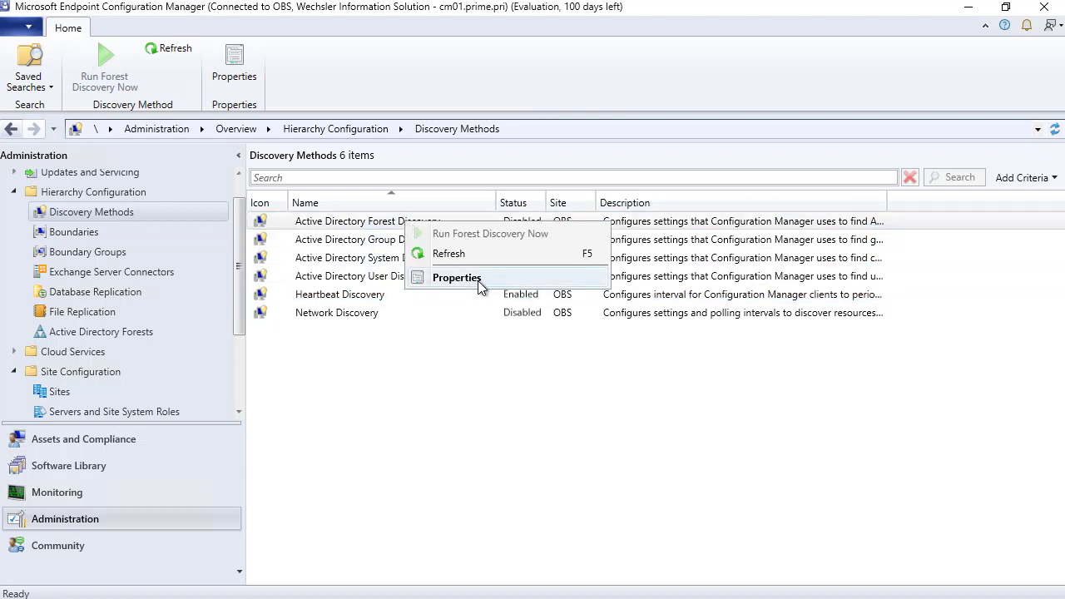
pyautogui.click(477, 280)
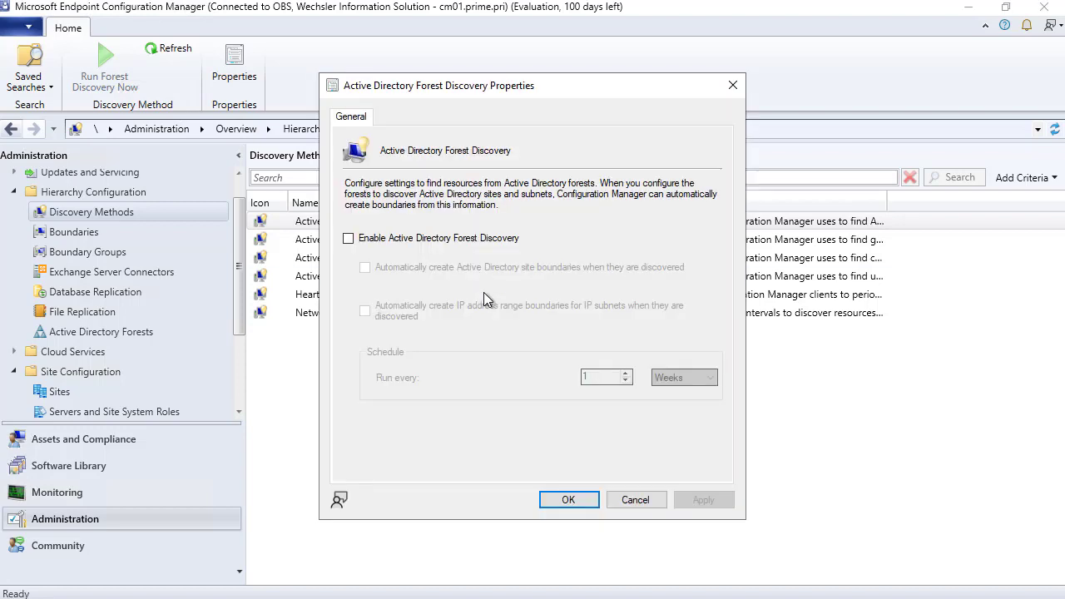
pyautogui.click(348, 239)
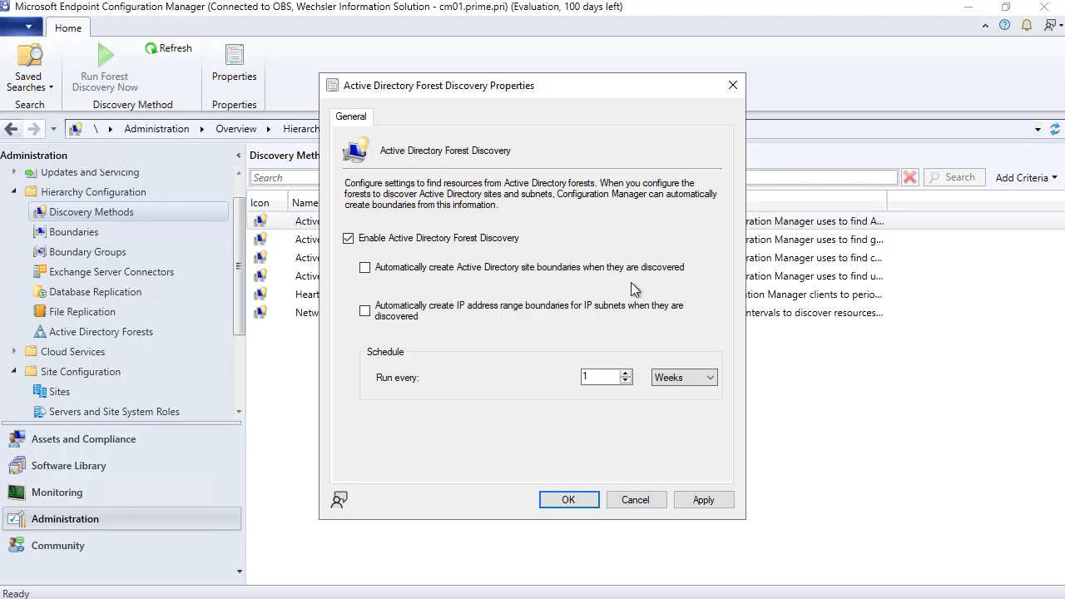
pyautogui.click(380, 270)
pyautogui.click(389, 312)
# - Apply the forest discovery settings, accept running a full discovery soon, and close the dialog
pyautogui.click(709, 502)
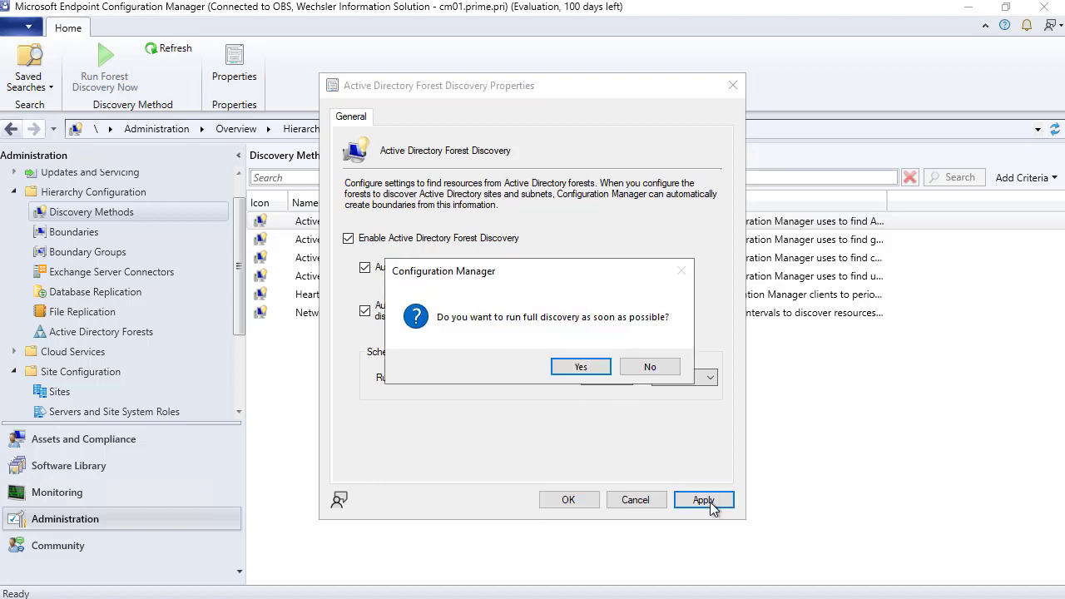
pyautogui.click(580, 368)
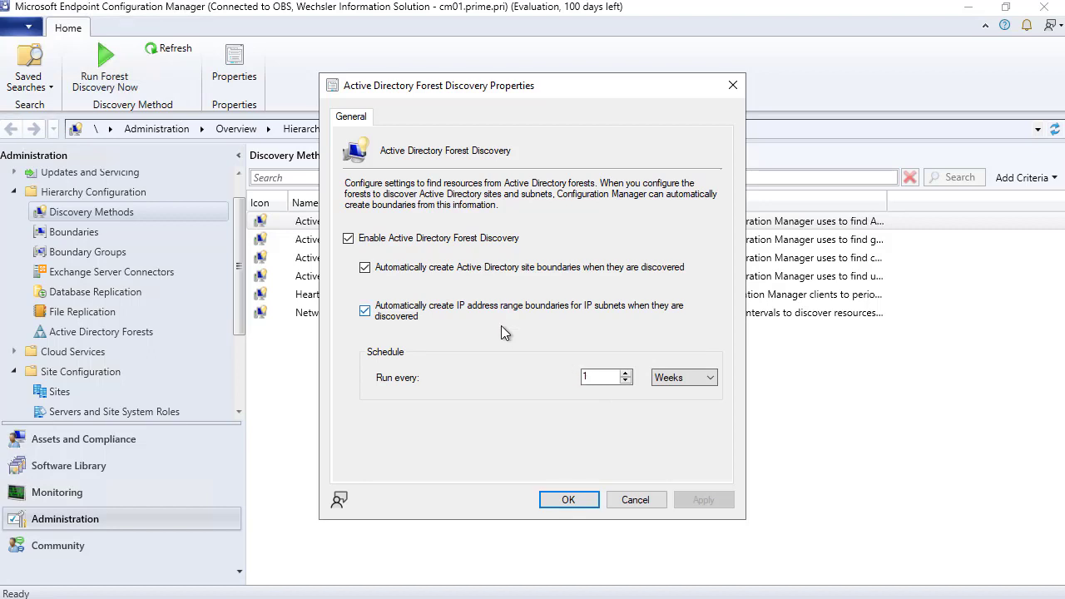
pyautogui.click(569, 500)
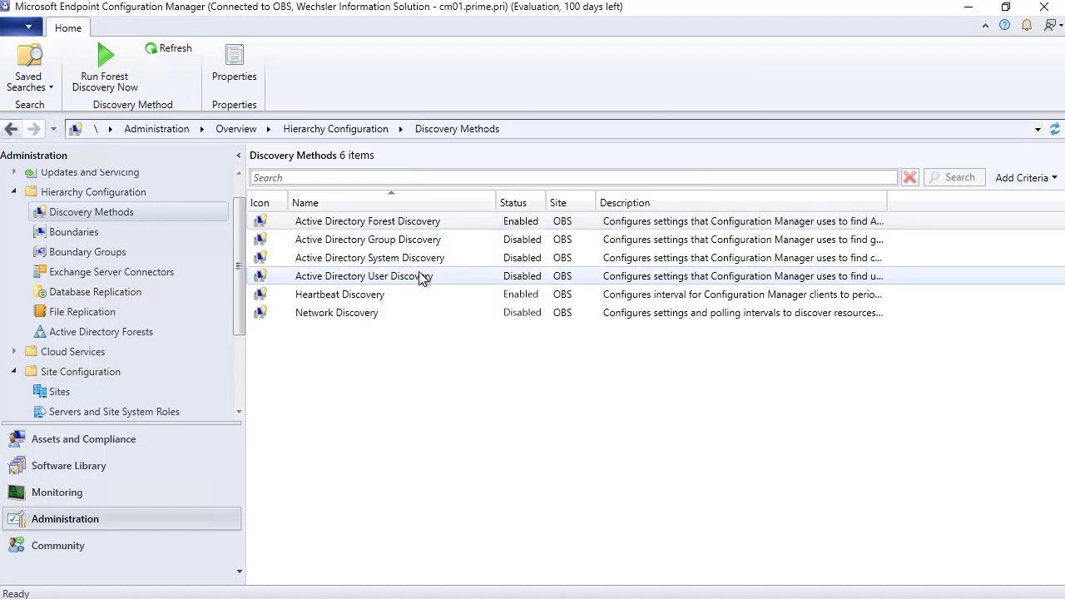
pyautogui.click(397, 261)
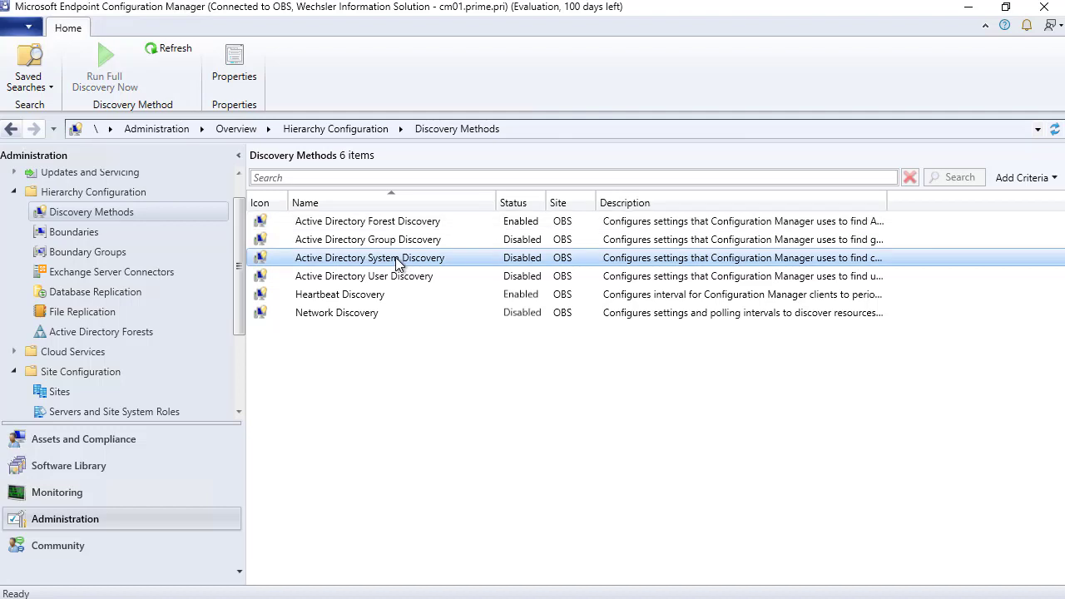
# - Enable Active Directory System Discovery and start adding a new Active Directory container
pyautogui.rightClick(397, 262)
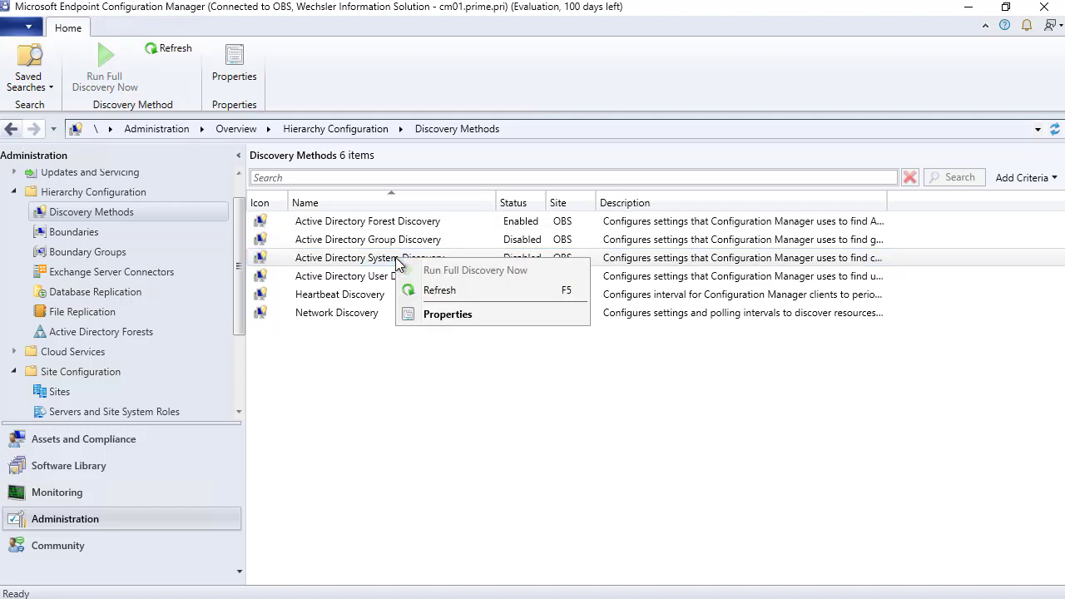
pyautogui.click(472, 317)
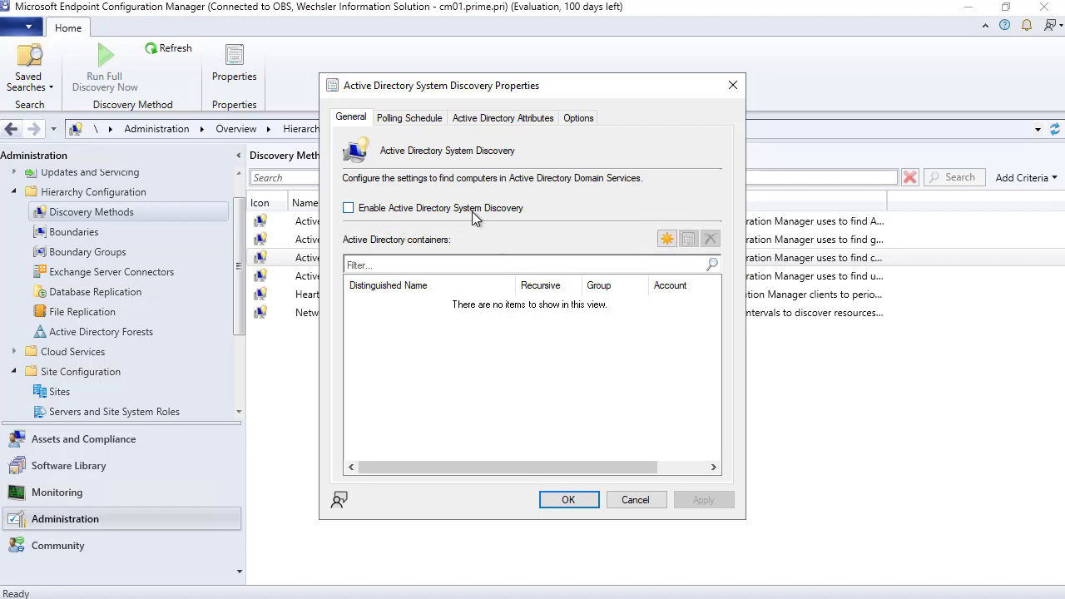
pyautogui.click(348, 208)
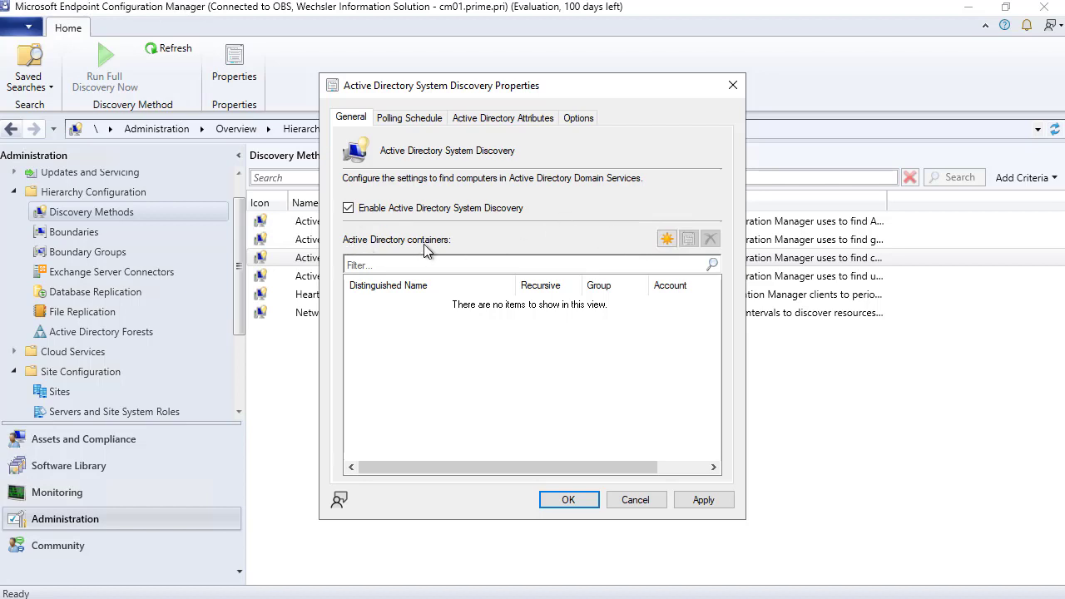
pyautogui.click(666, 240)
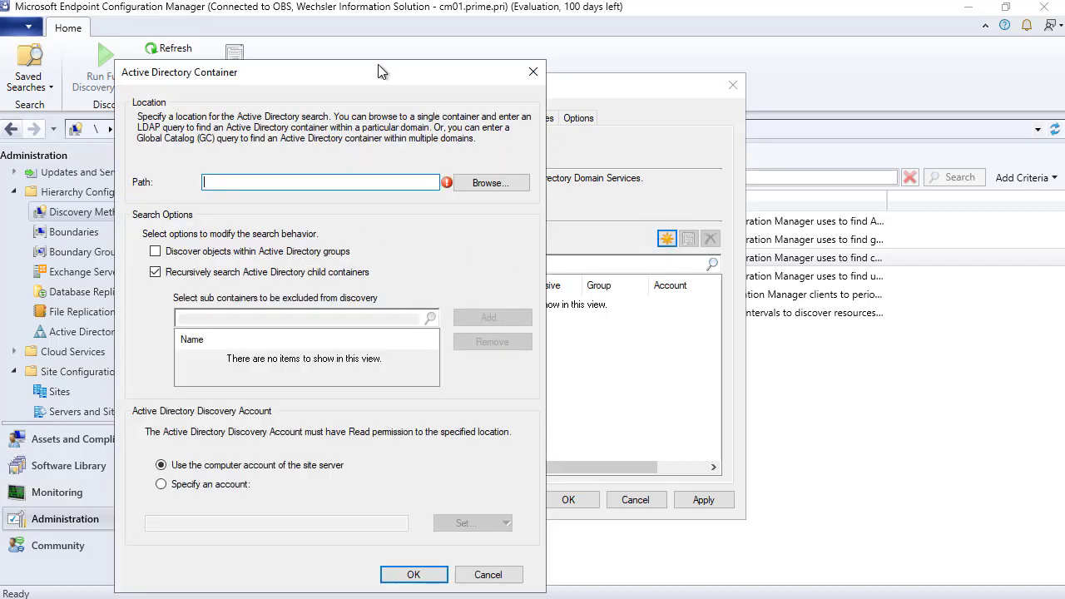
pyautogui.moveTo(401, 77); pyautogui.dragTo(593, 55)
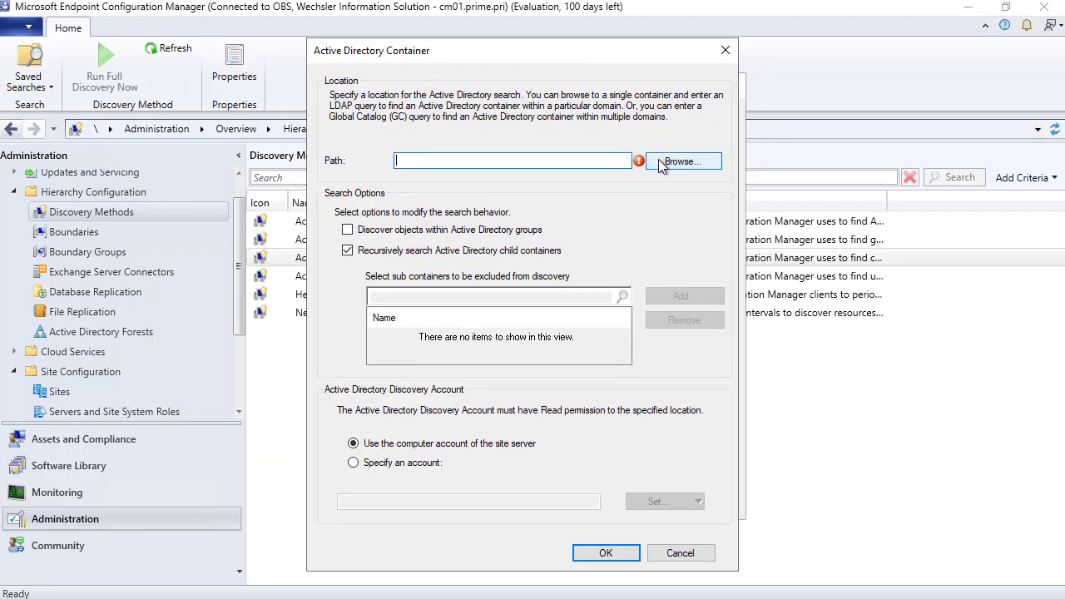
# - Browse to and select the prime domain root, LDAP://DC=prime,DC=pri, as the container
pyautogui.click(681, 163)
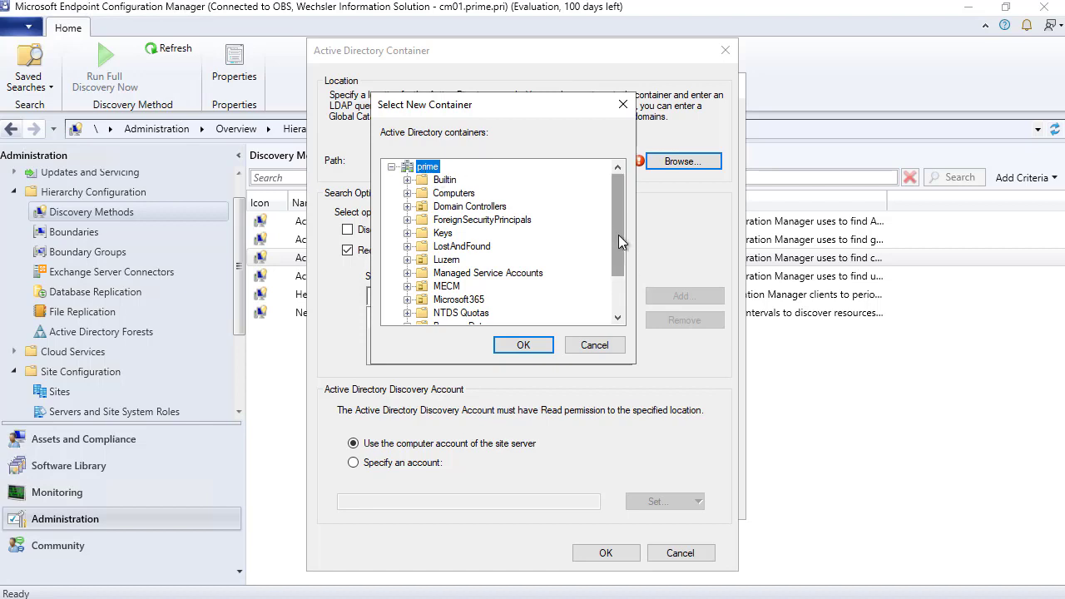
pyautogui.moveTo(618, 235); pyautogui.dragTo(618, 246)
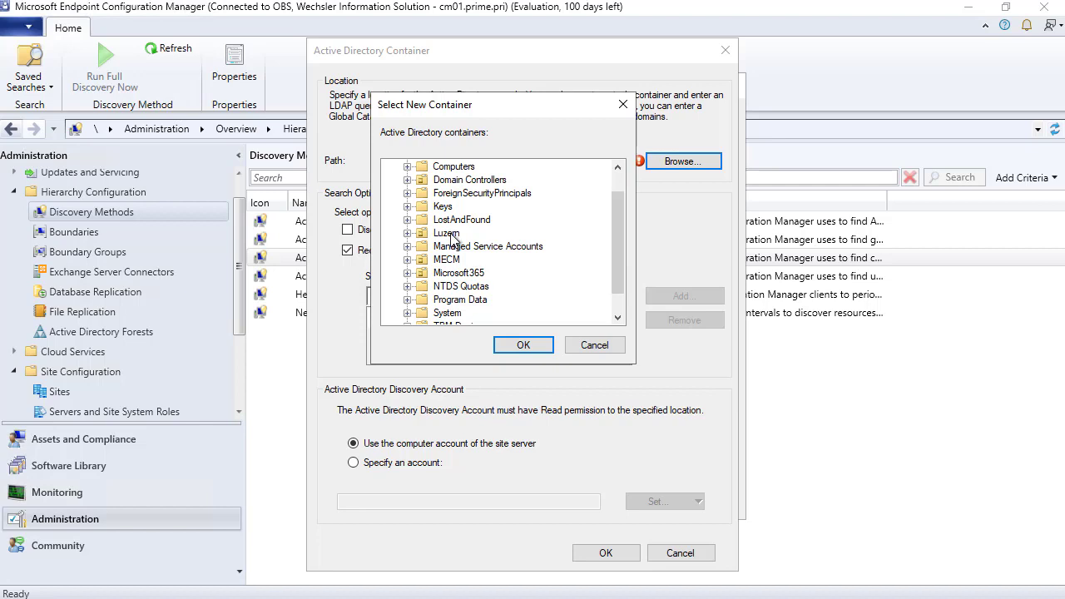
pyautogui.moveTo(623, 217); pyautogui.dragTo(623, 198)
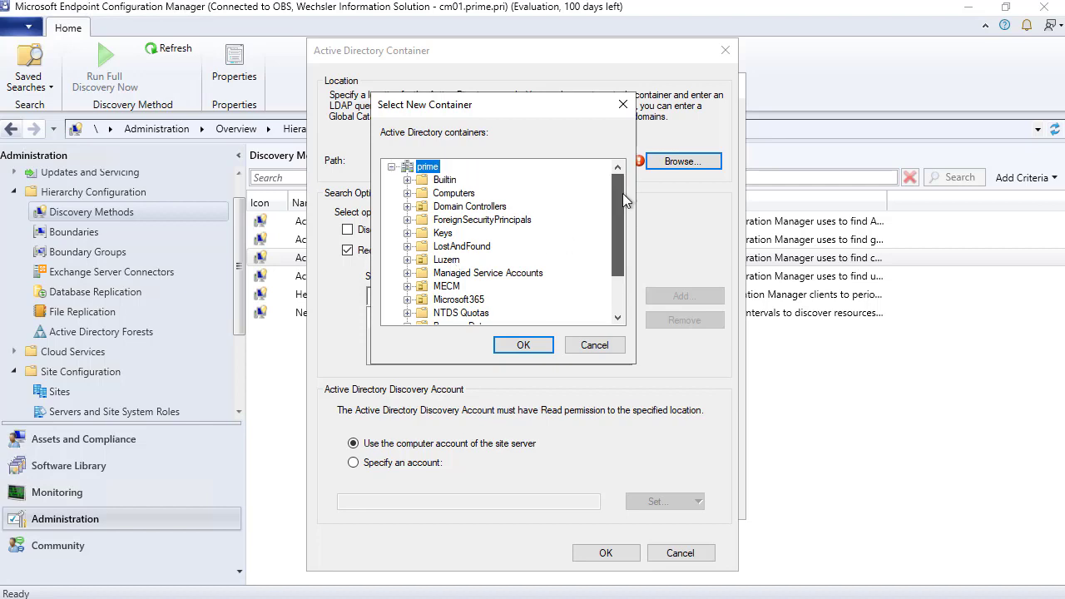
pyautogui.click(533, 344)
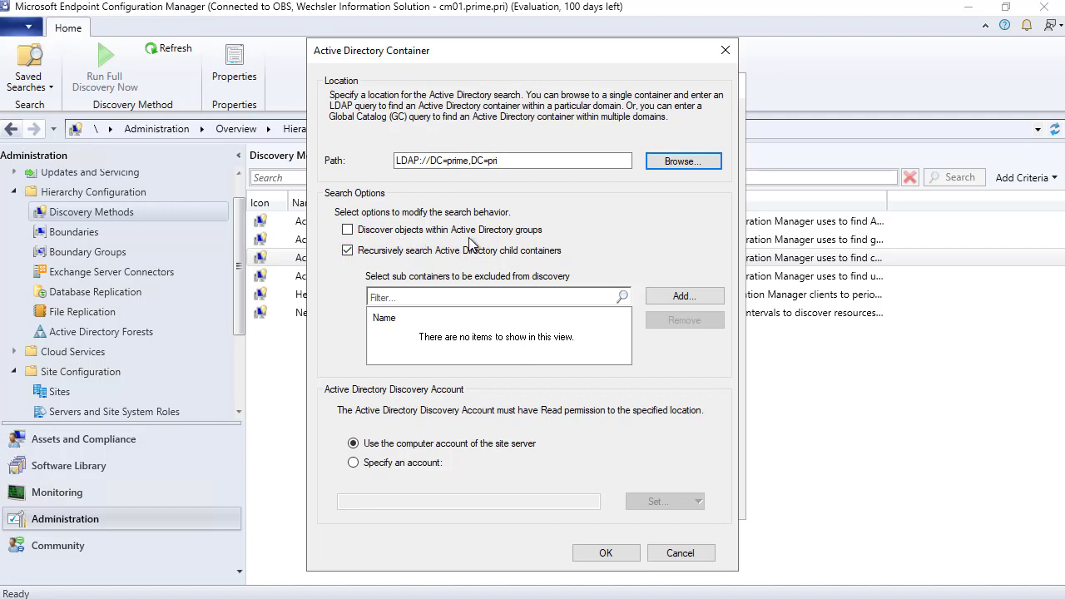
# - Include objects within groups, use the existing domain account, and add the prime container
pyautogui.click(348, 230)
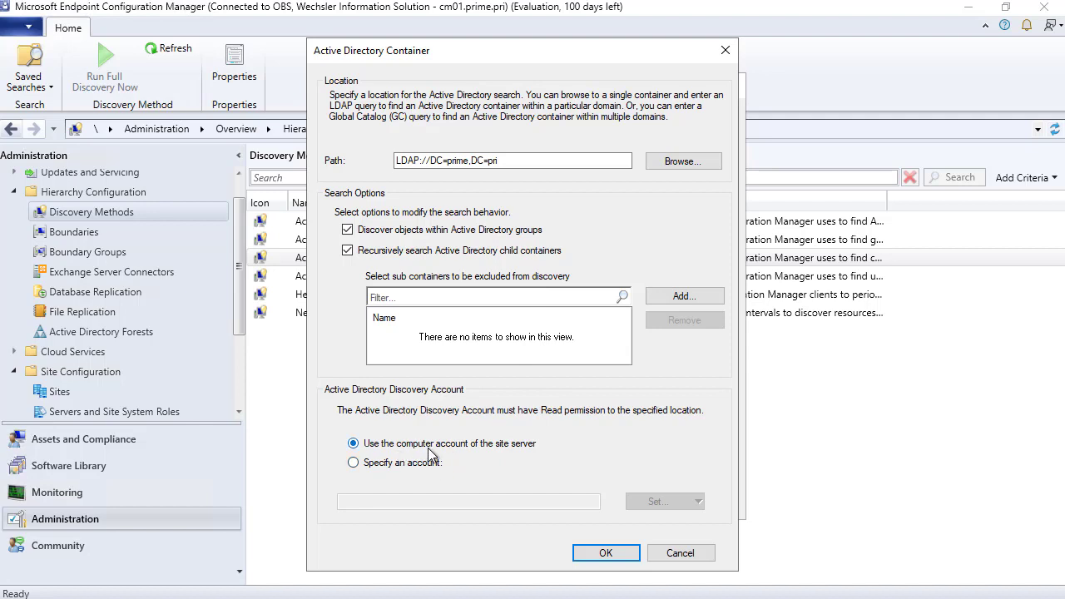
pyautogui.click(387, 461)
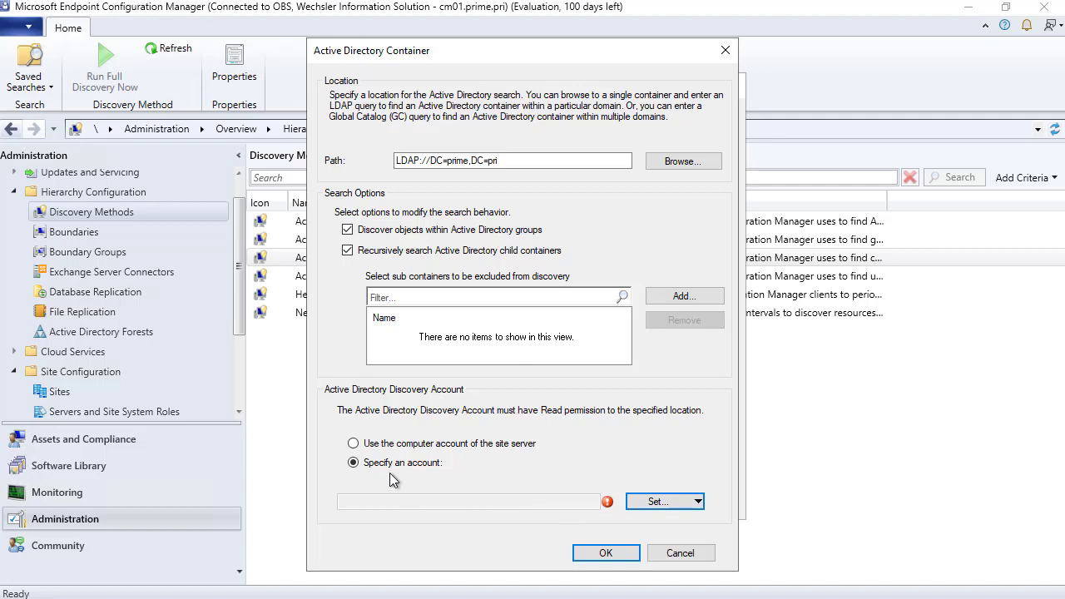
pyautogui.click(676, 504)
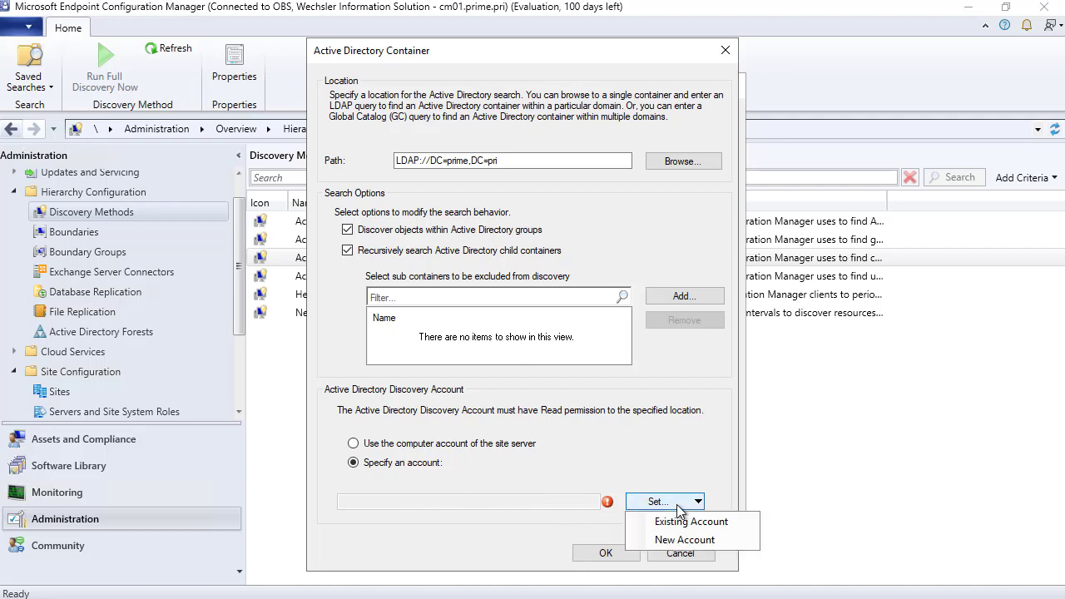
pyautogui.click(680, 519)
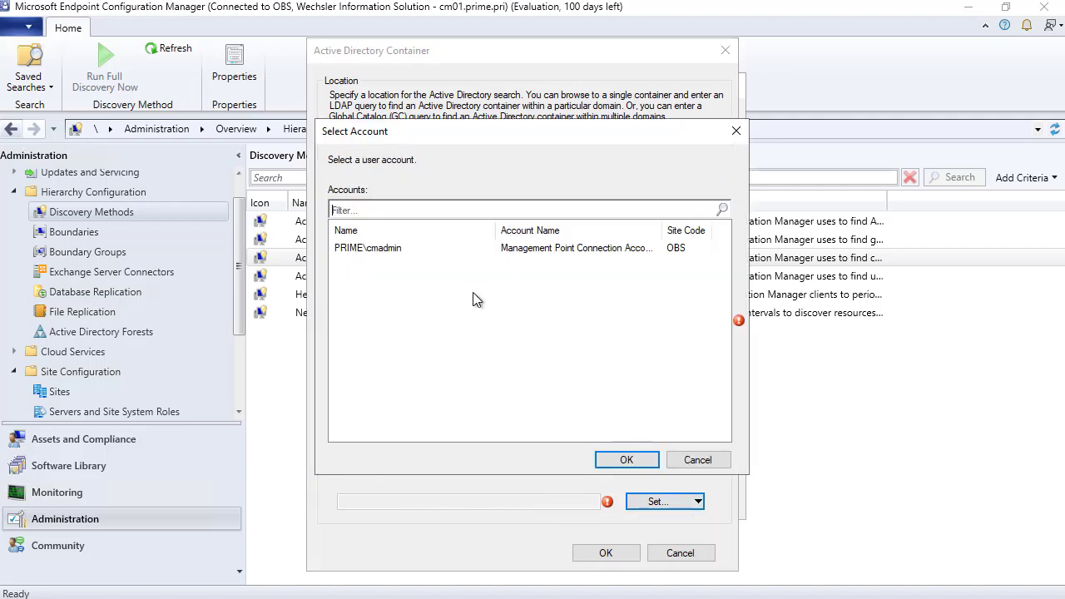
pyautogui.click(374, 250)
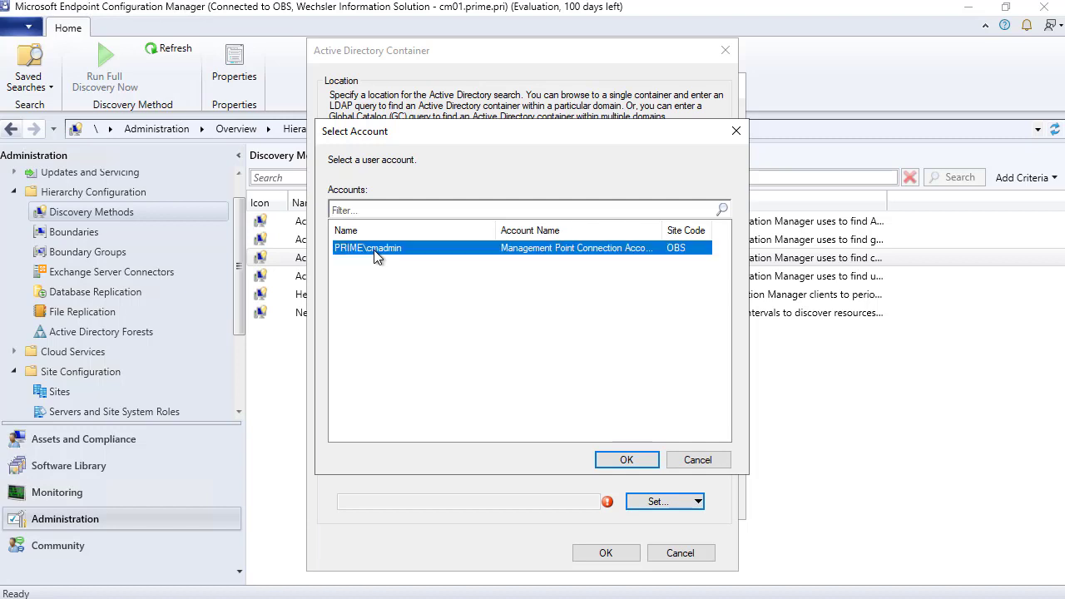
pyautogui.click(626, 460)
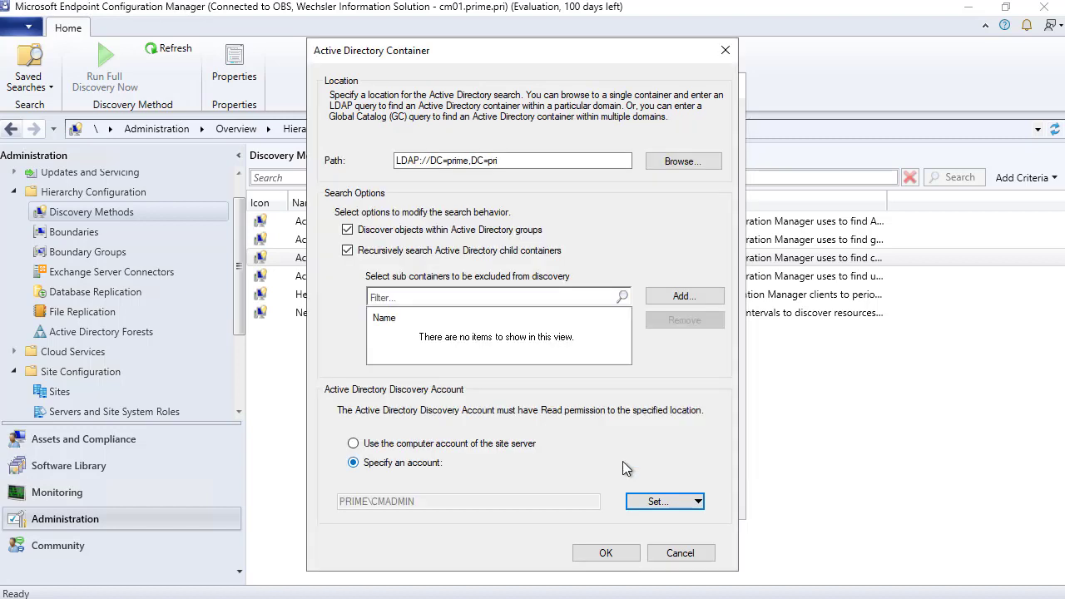
pyautogui.click(605, 551)
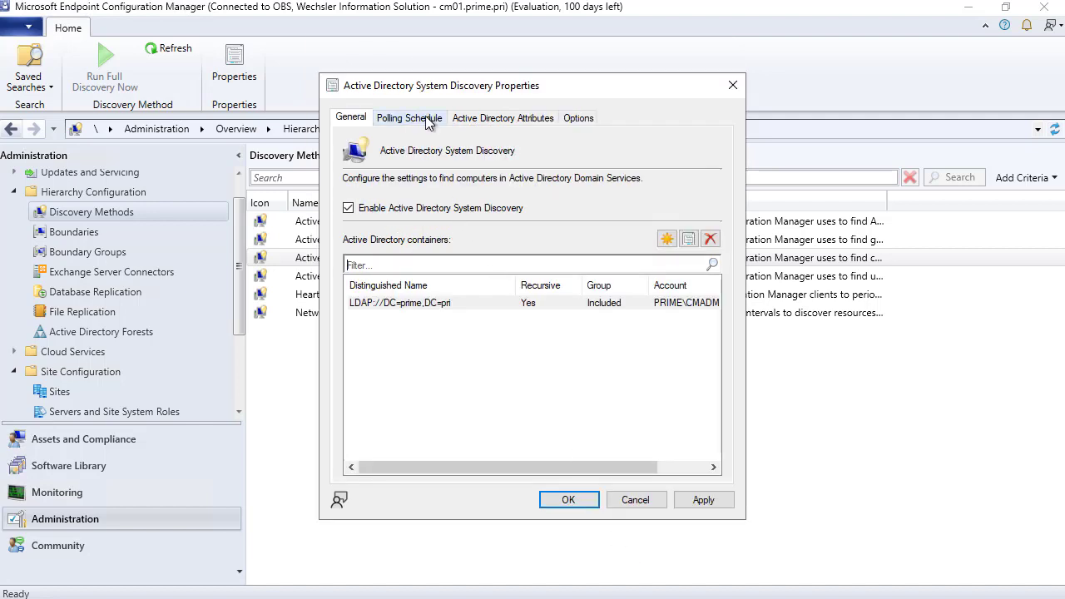
# - Check System Discovery's polling schedule, then view its Active Directory Attributes tab
pyautogui.click(428, 121)
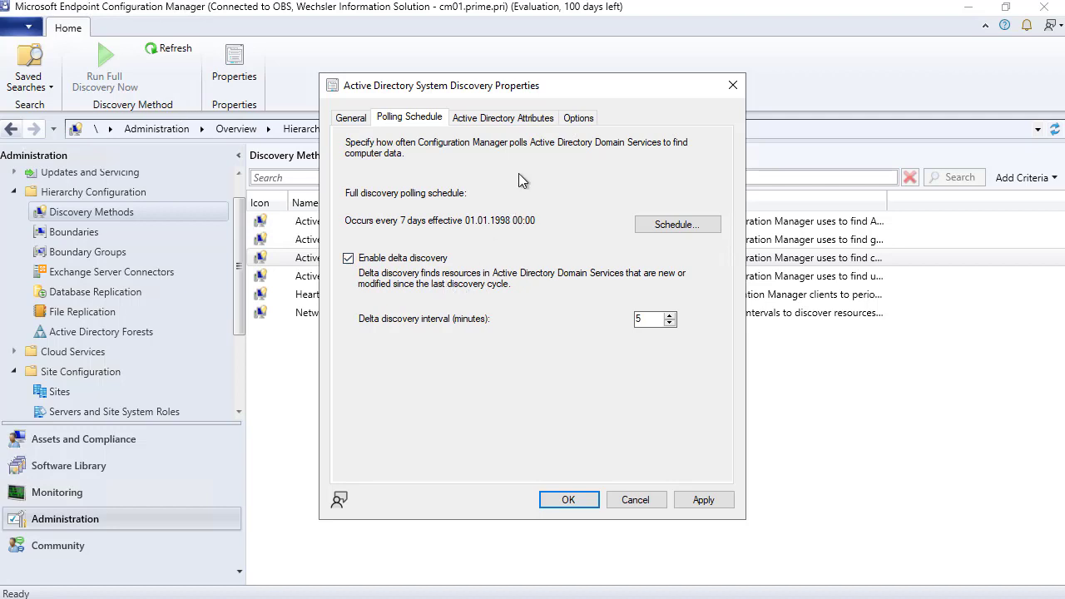
pyautogui.click(516, 121)
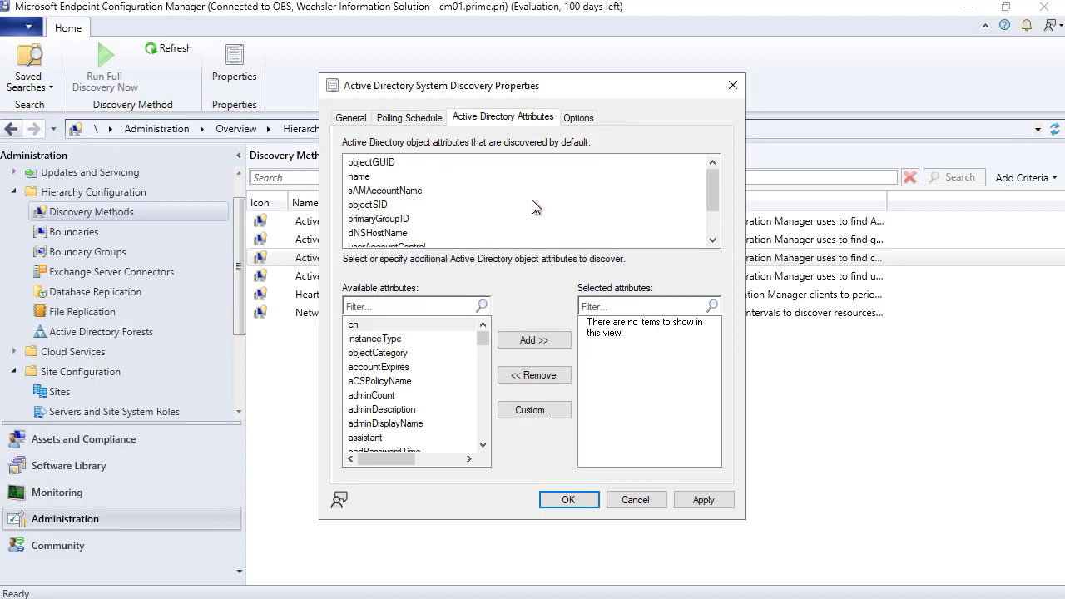
# - Filter attributes by 'pw' and add pwdLastSet to the attributes System Discovery collects
pyautogui.moveTo(712, 211); pyautogui.dragTo(716, 169)
pyautogui.write('pw')
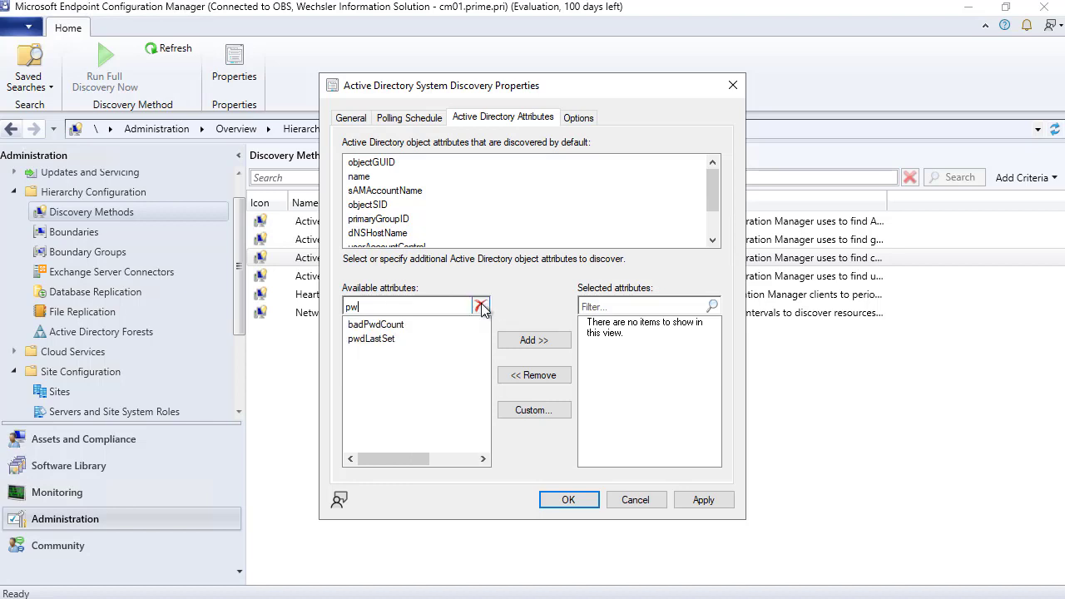
pyautogui.click(393, 339)
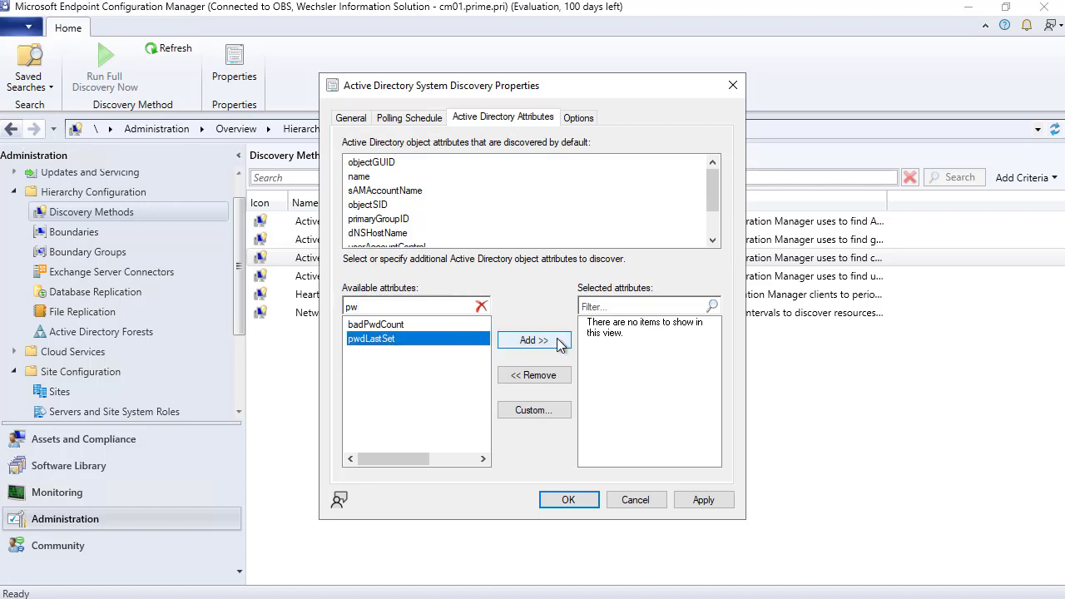
pyautogui.click(526, 340)
pyautogui.click(481, 306)
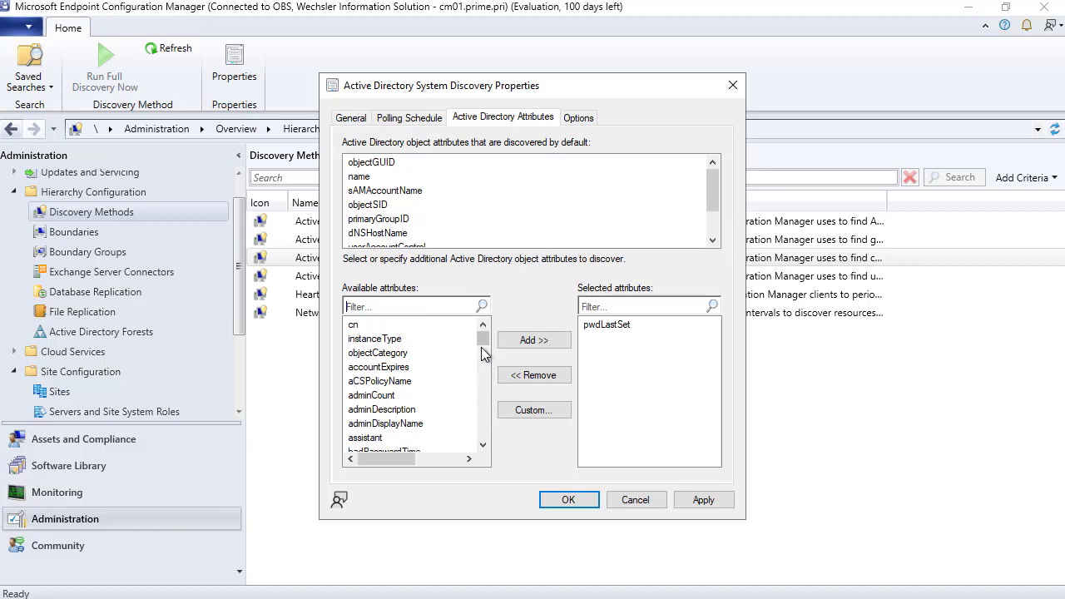
pyautogui.moveTo(481, 347)
pyautogui.mouseDown()
pyautogui.moveTo(484, 435)
pyautogui.moveTo(488, 336)
pyautogui.mouseUp()
pyautogui.click(579, 119)
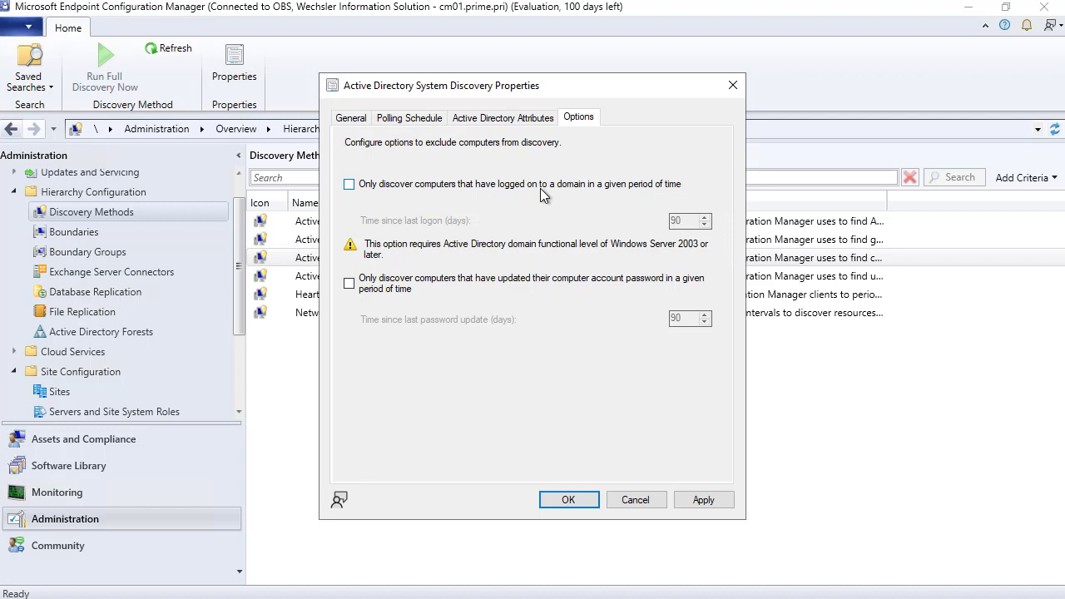
# - Exclude computers without a logon or password update in 90 days, apply with full discovery, and save
pyautogui.click(348, 184)
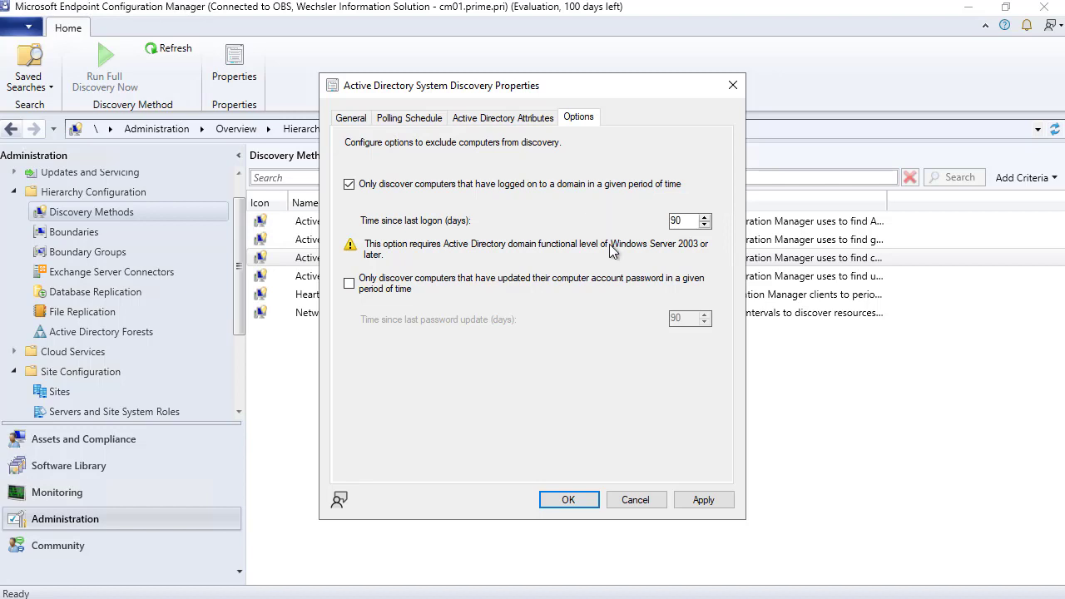
pyautogui.click(349, 283)
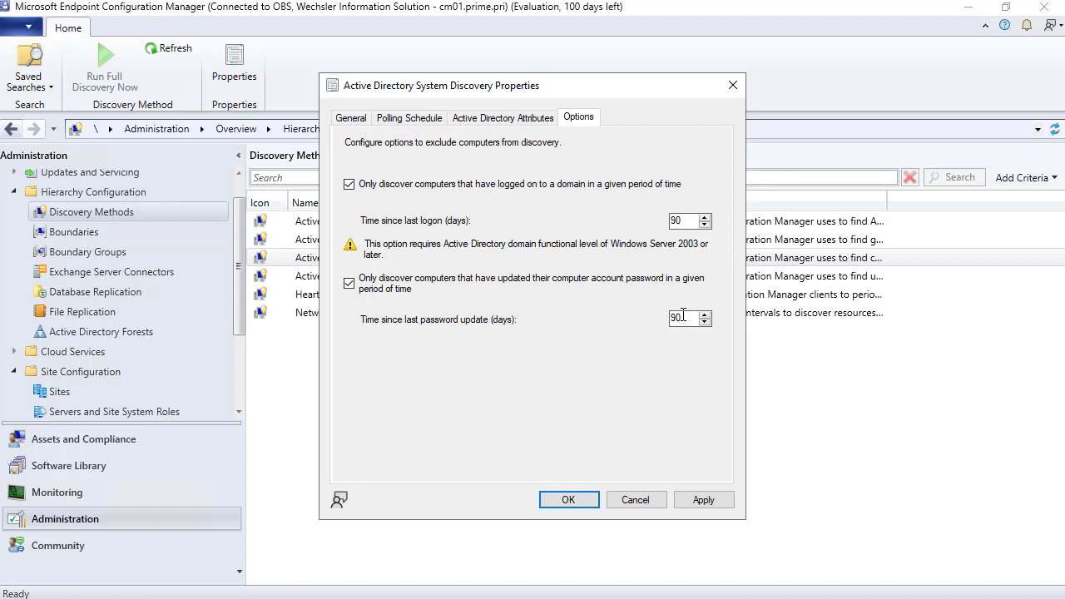
pyautogui.click(725, 499)
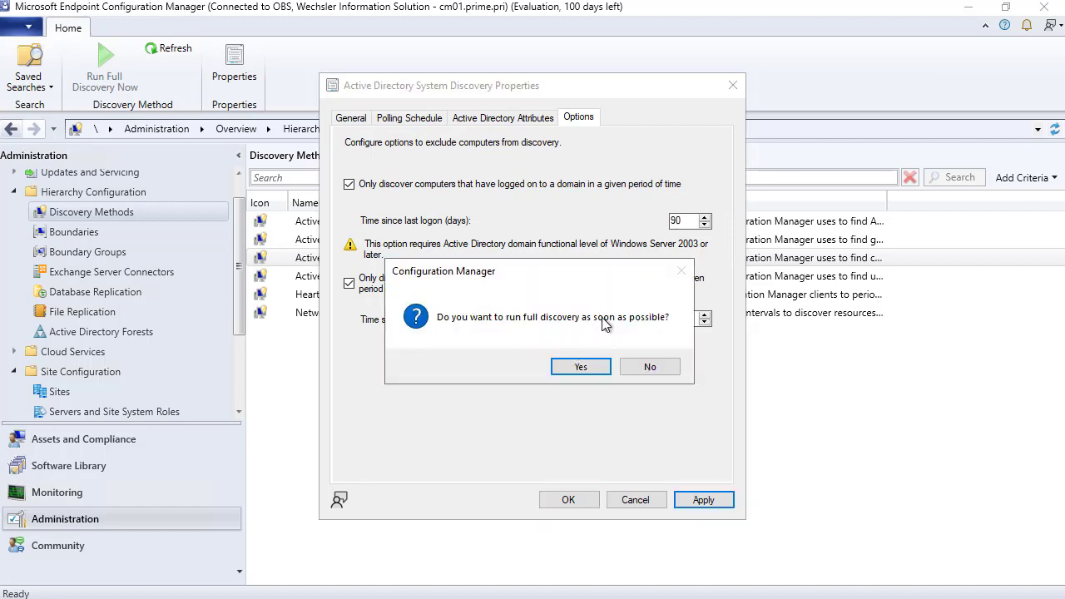
pyautogui.click(581, 366)
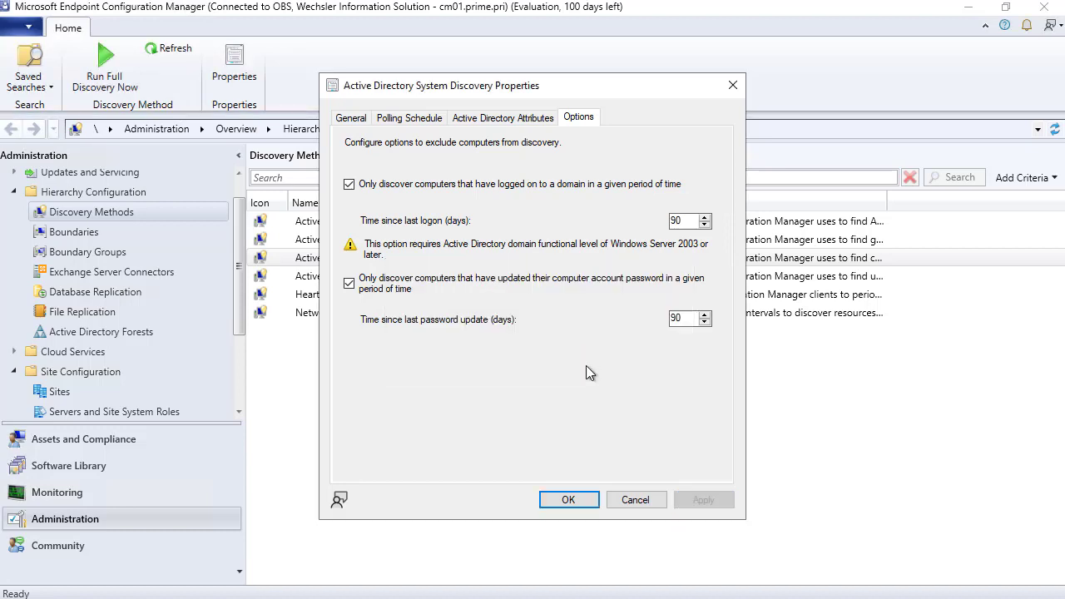
pyautogui.click(570, 501)
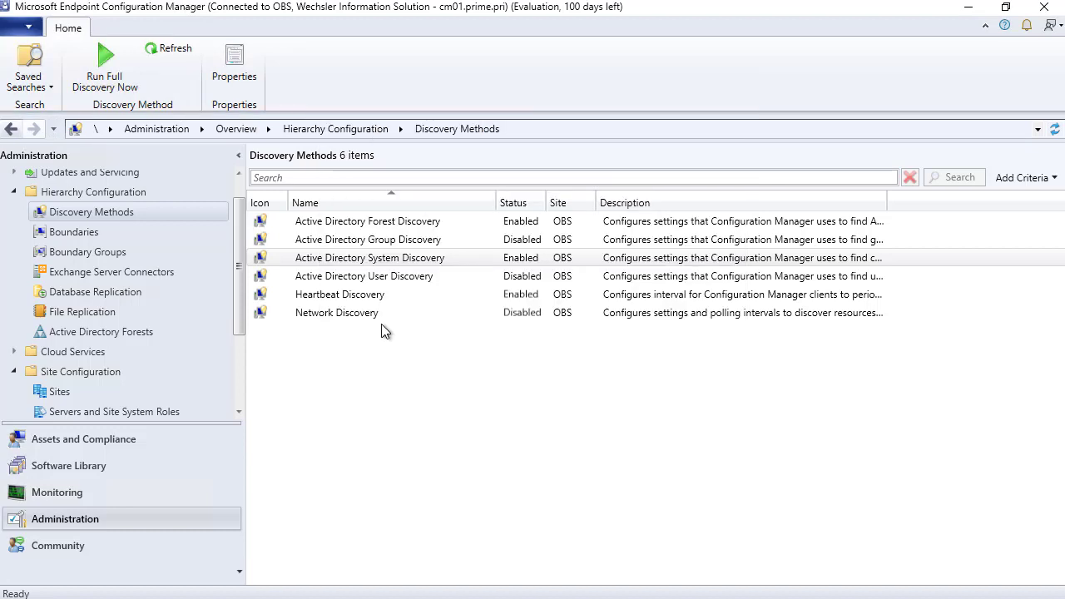
pyautogui.click(383, 278)
# - Enable Active Directory User Discovery and browse to the prime domain as its search container
pyautogui.rightClick(384, 278)
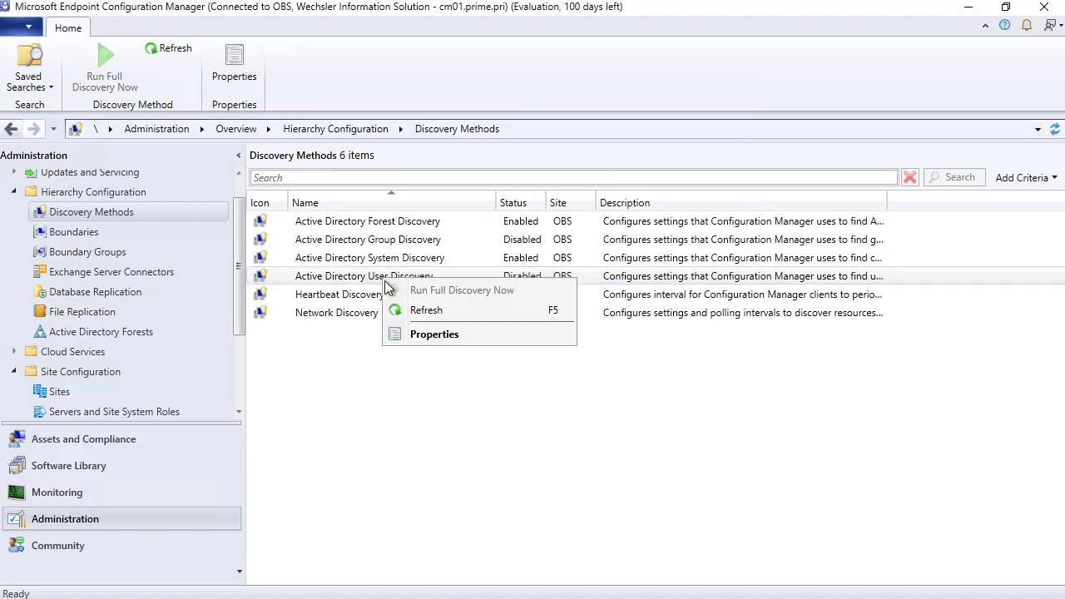
pyautogui.click(431, 335)
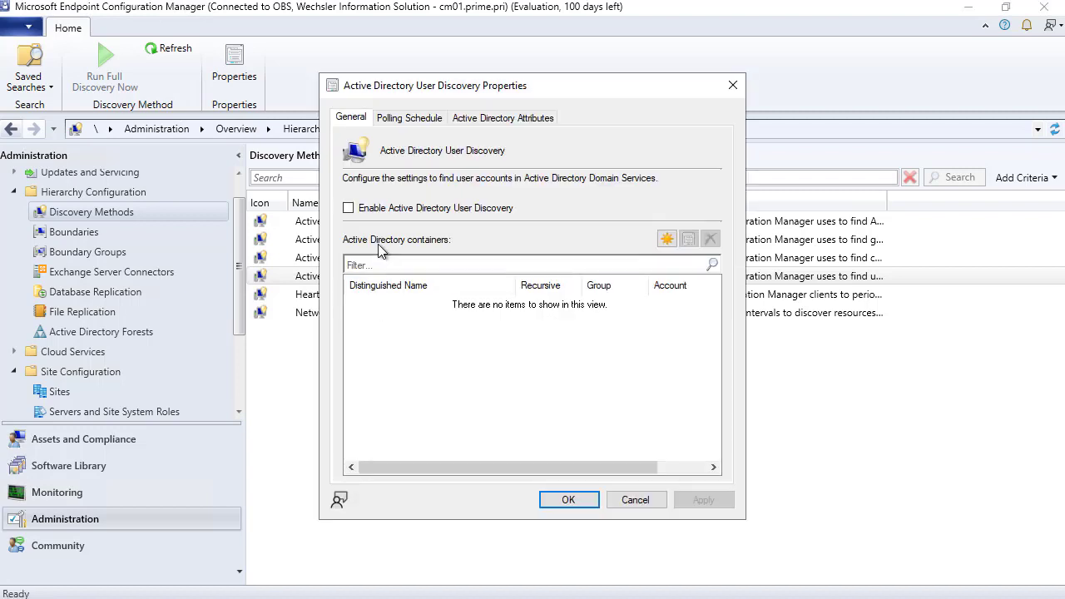
pyautogui.click(350, 209)
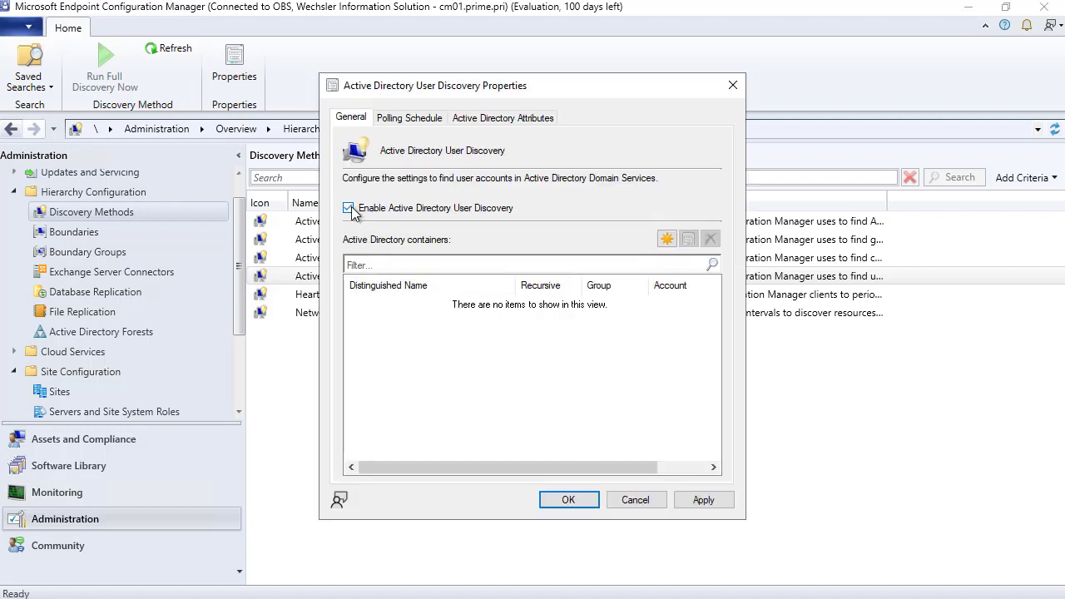
pyautogui.click(665, 241)
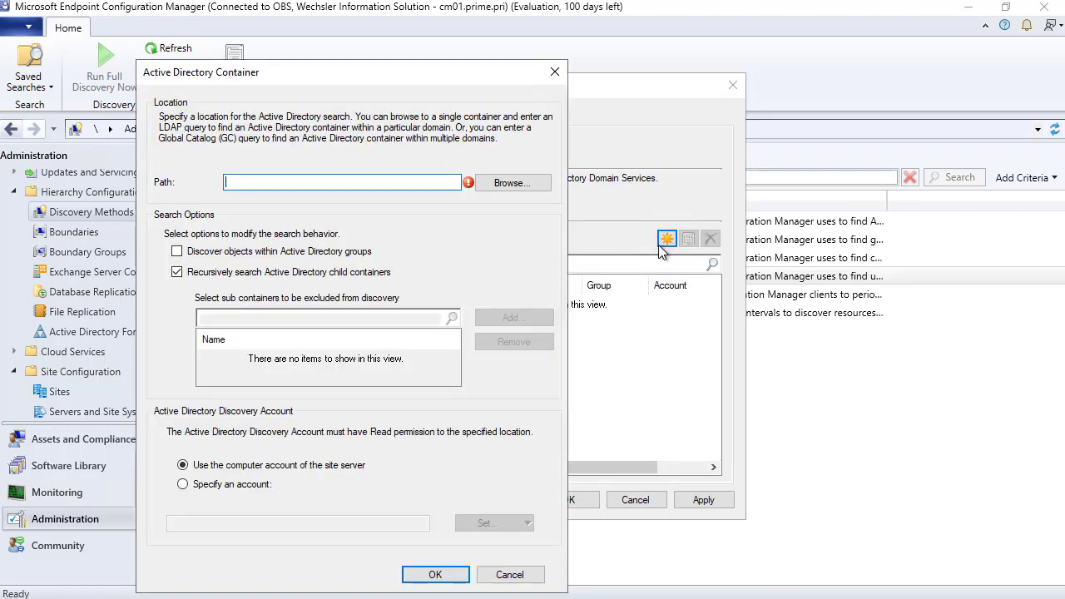
pyautogui.click(512, 185)
pyautogui.click(347, 367)
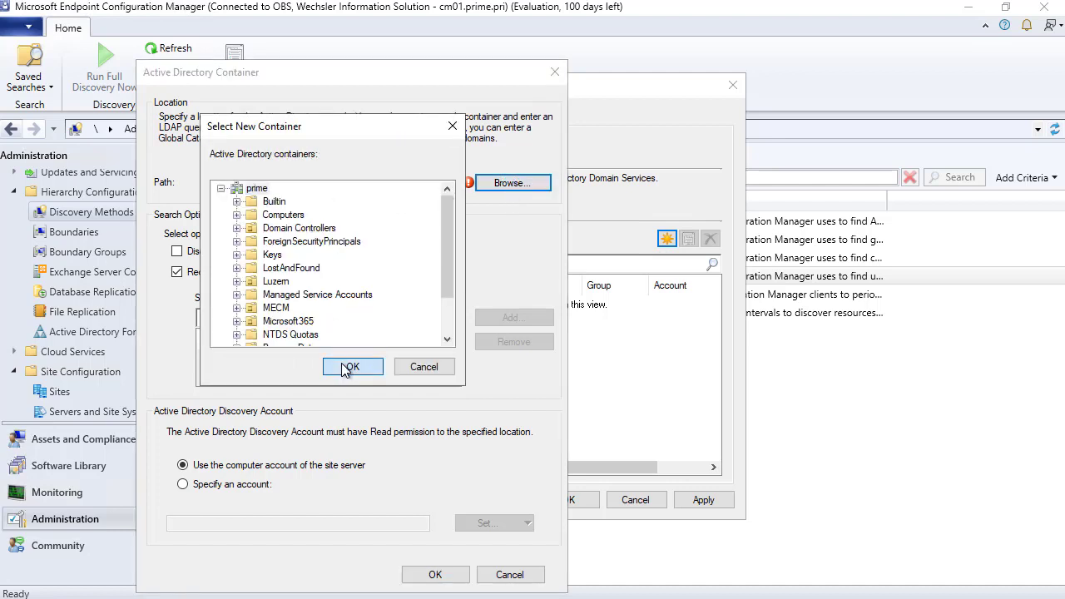
# - Include group members, use the existing domain account, and add the LDAP://DC=prime,DC=pri container
pyautogui.click(199, 254)
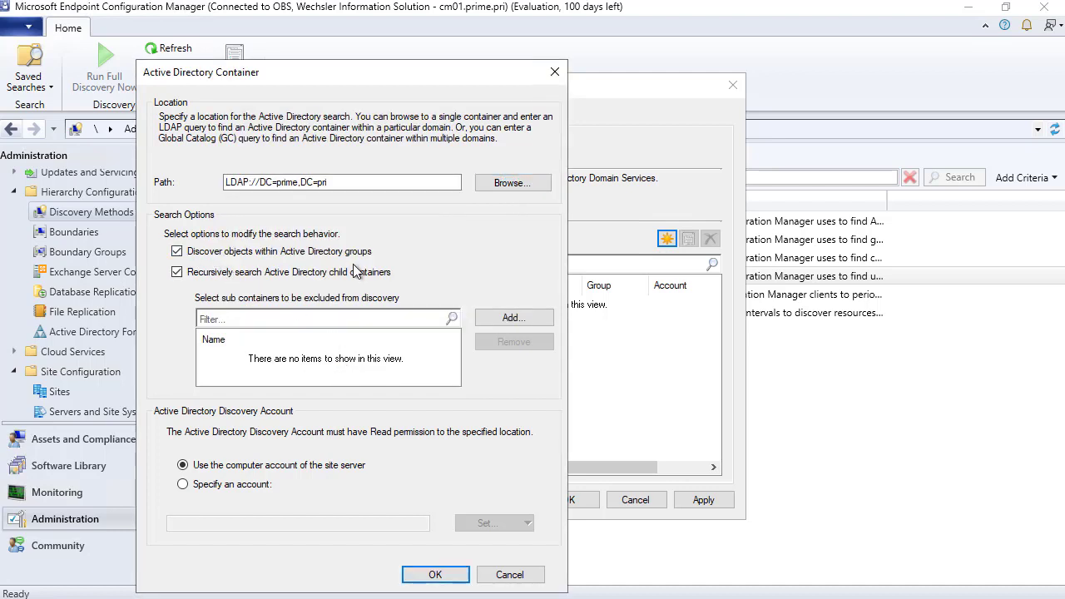
pyautogui.click(215, 484)
pyautogui.click(499, 523)
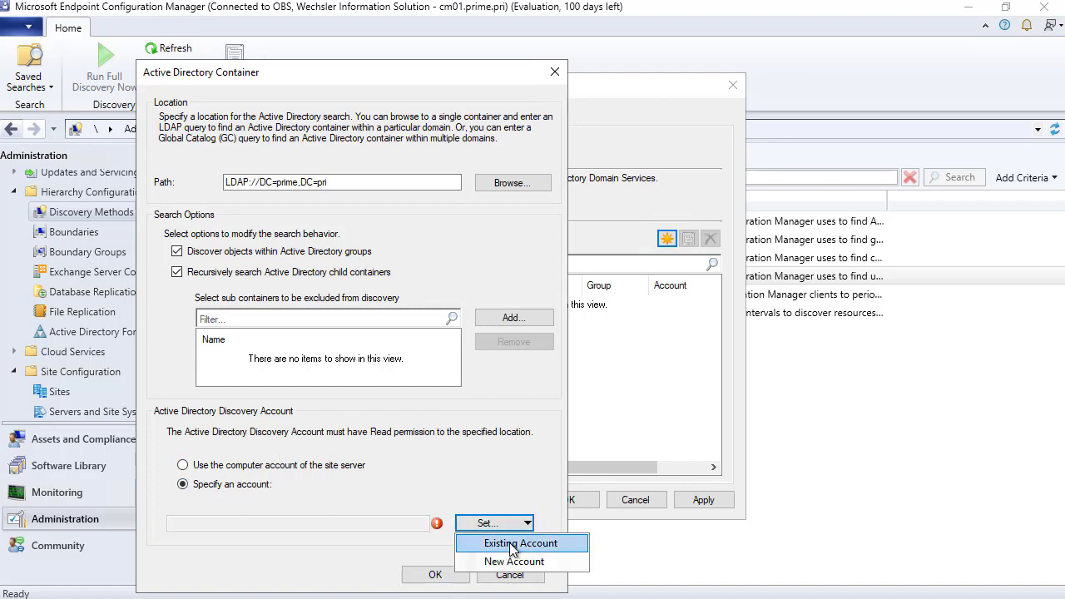
pyautogui.click(512, 543)
pyautogui.click(406, 248)
pyautogui.click(626, 461)
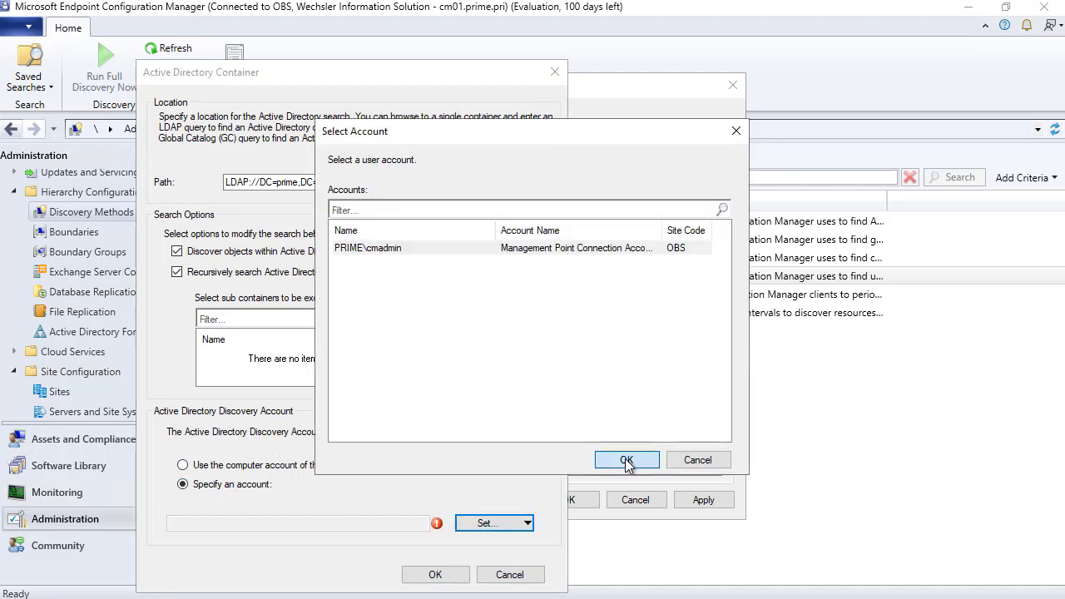
pyautogui.click(435, 574)
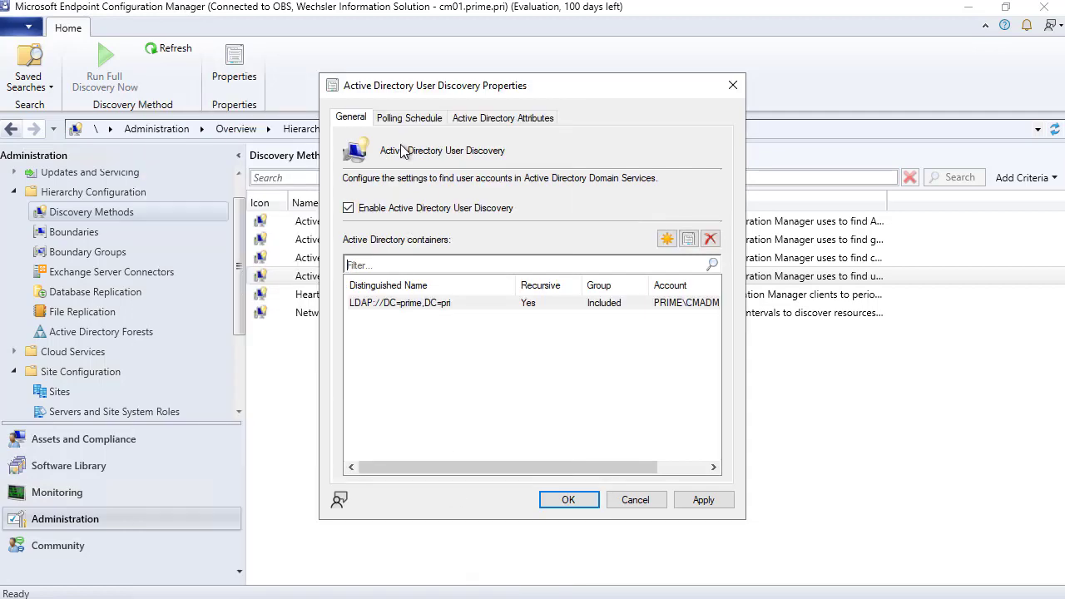
# - Review the schedule and attribute tabs, then apply User Discovery with a full discovery and close
pyautogui.click(407, 117)
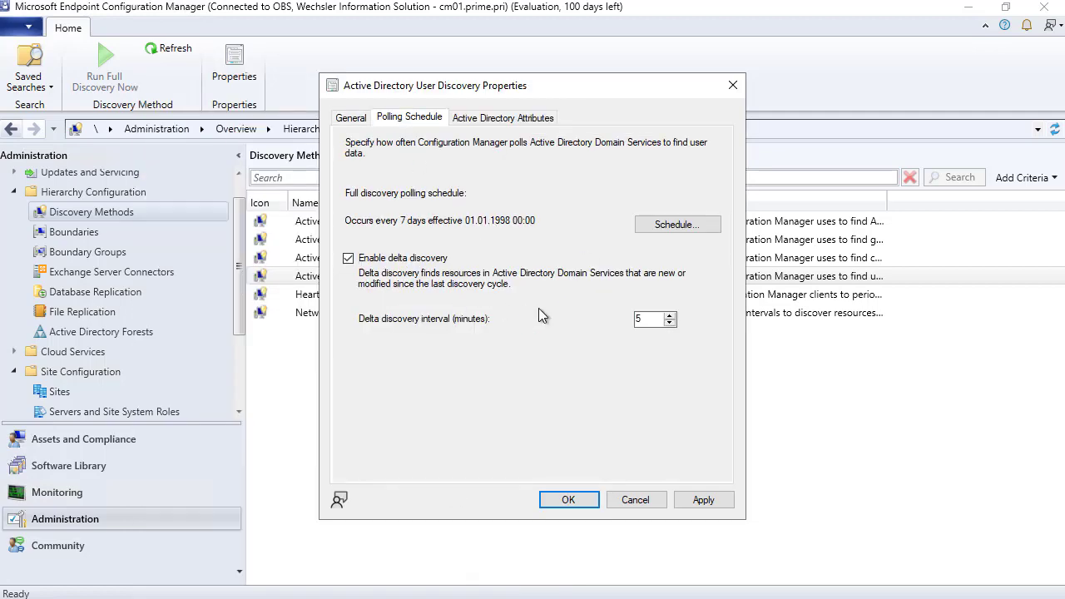
pyautogui.click(509, 118)
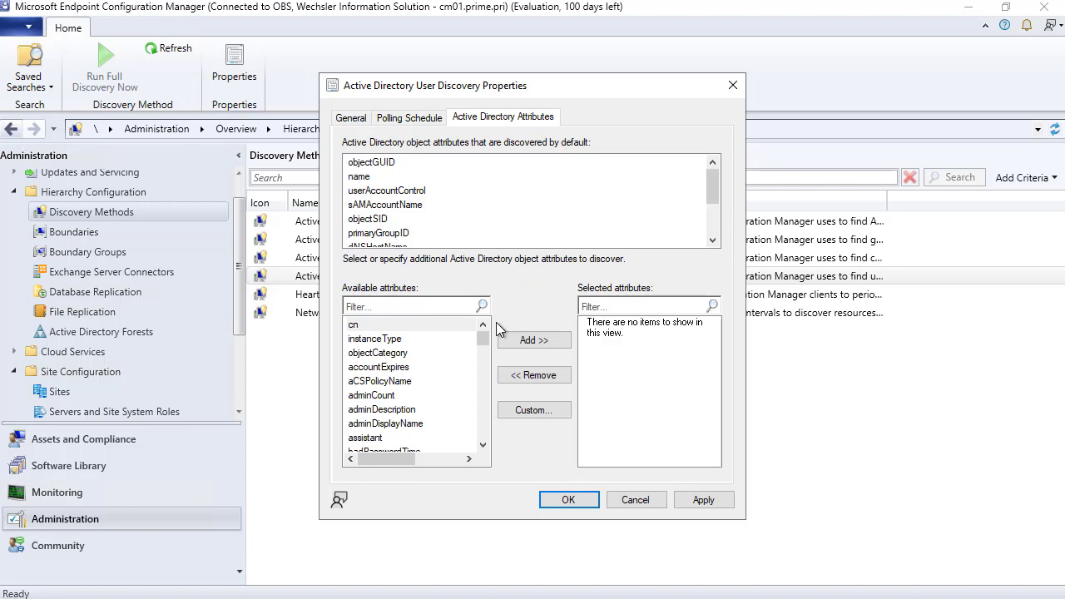
pyautogui.click(353, 119)
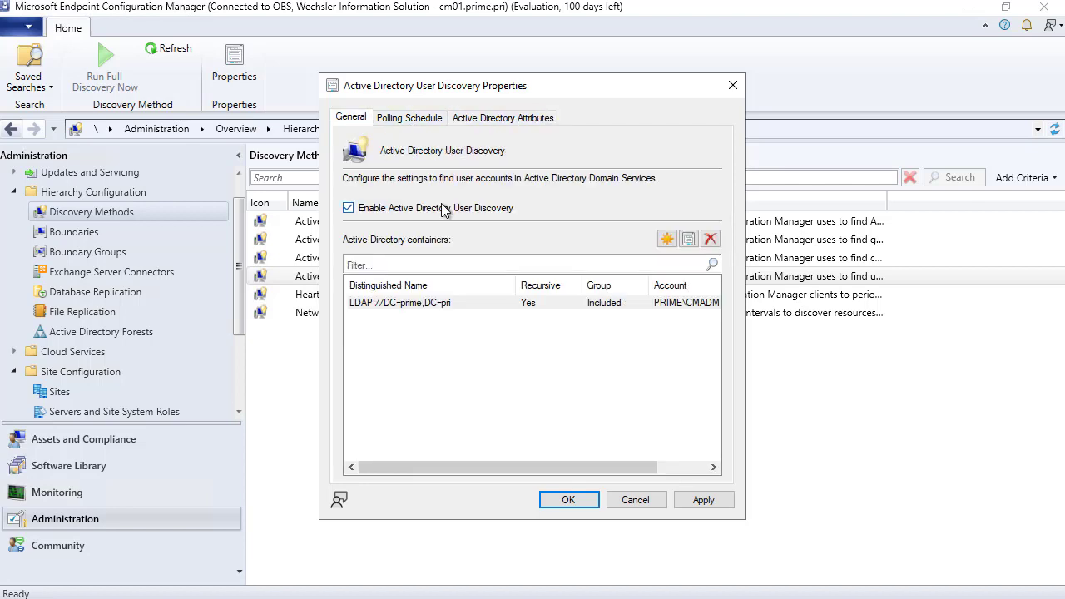
pyautogui.click(703, 500)
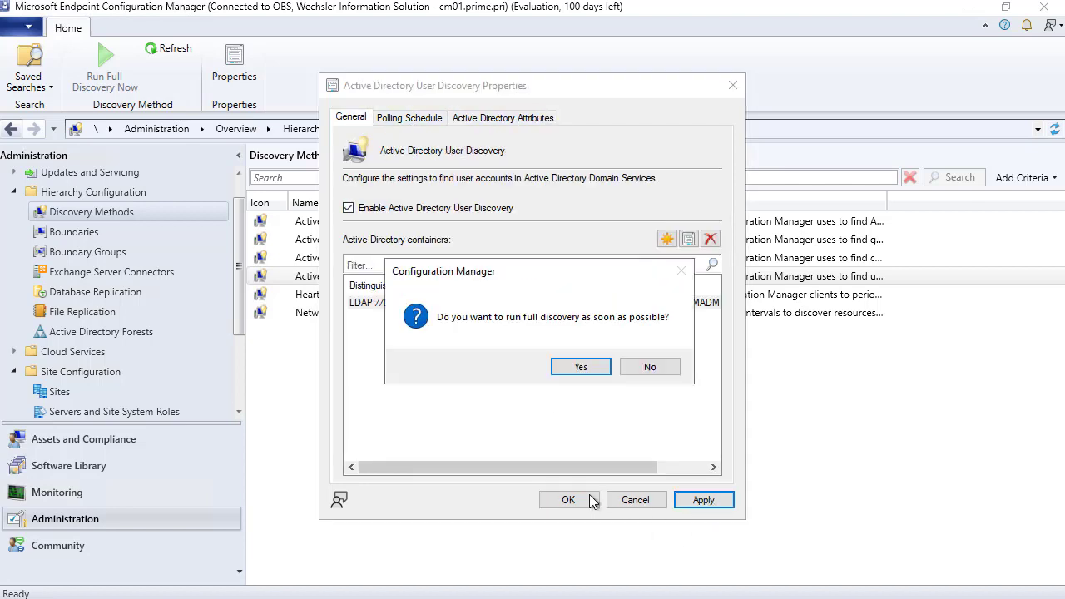
pyautogui.click(582, 366)
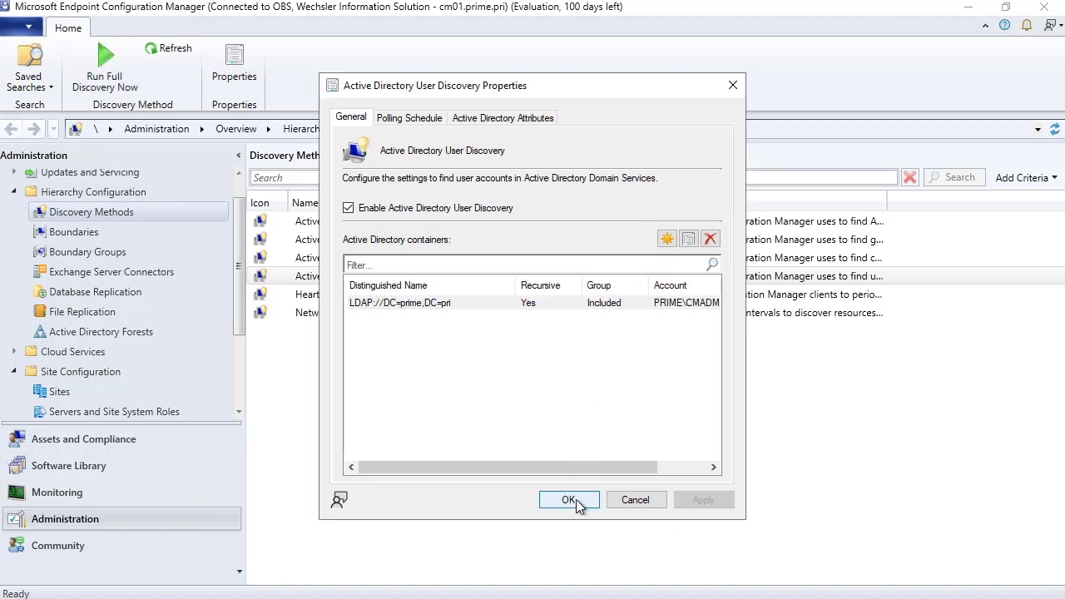
pyautogui.click(573, 502)
pyautogui.click(405, 239)
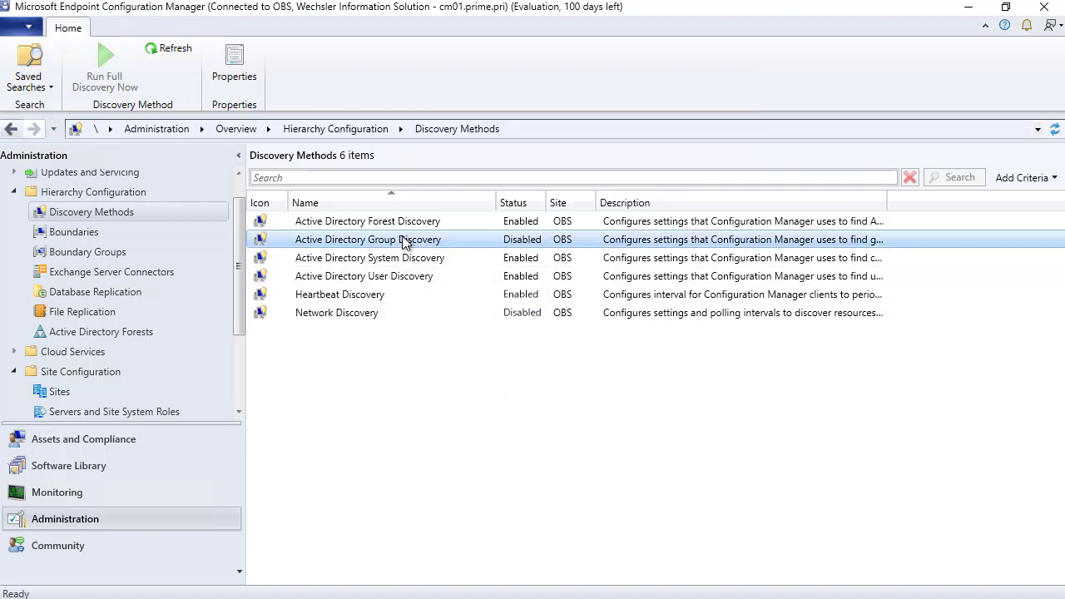
# - Enable AD Group Discovery and add an 'Alle Gruppen' location scope on the prime domain root
pyautogui.rightClick(405, 239)
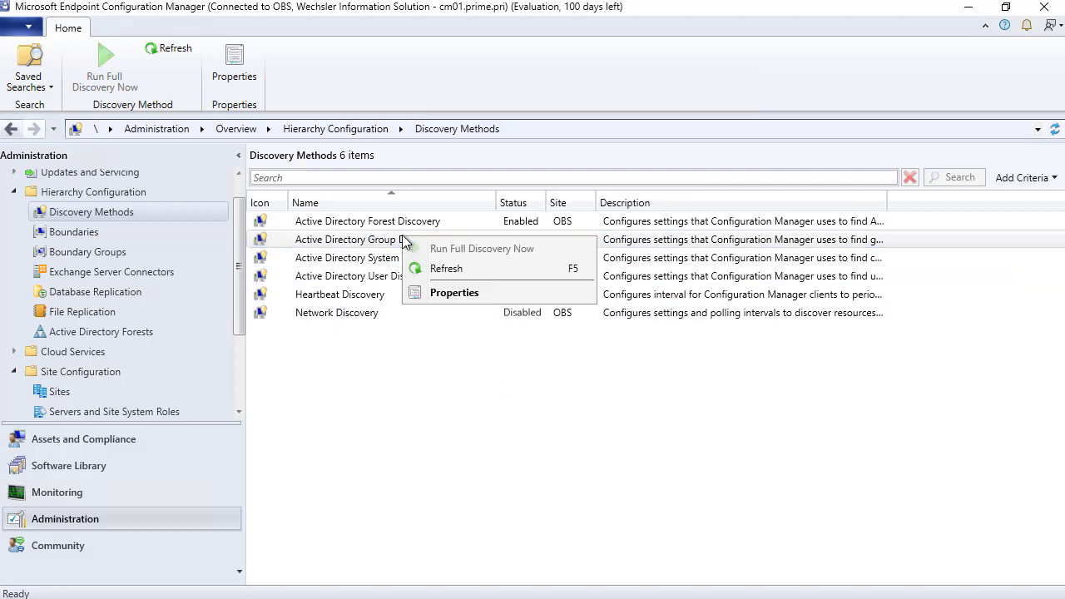
pyautogui.click(451, 291)
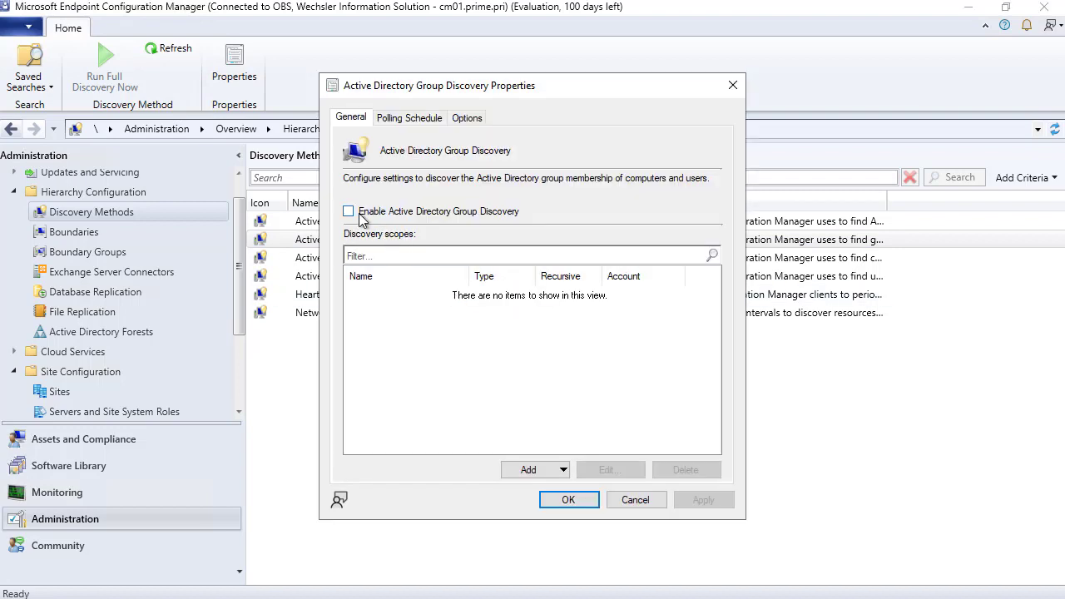
pyautogui.click(357, 212)
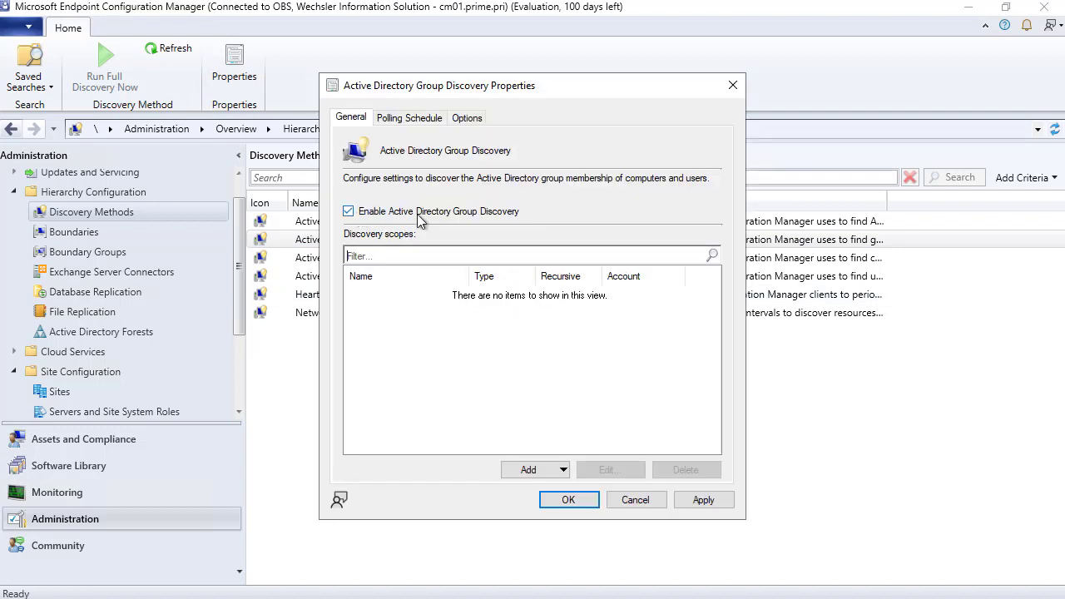
pyautogui.click(562, 471)
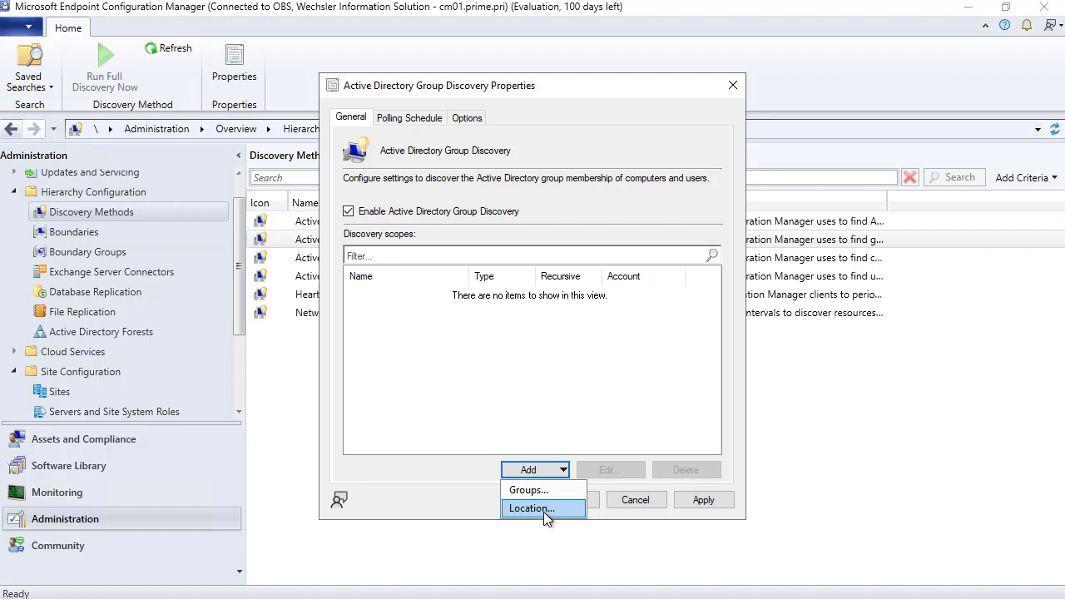
pyautogui.click(544, 508)
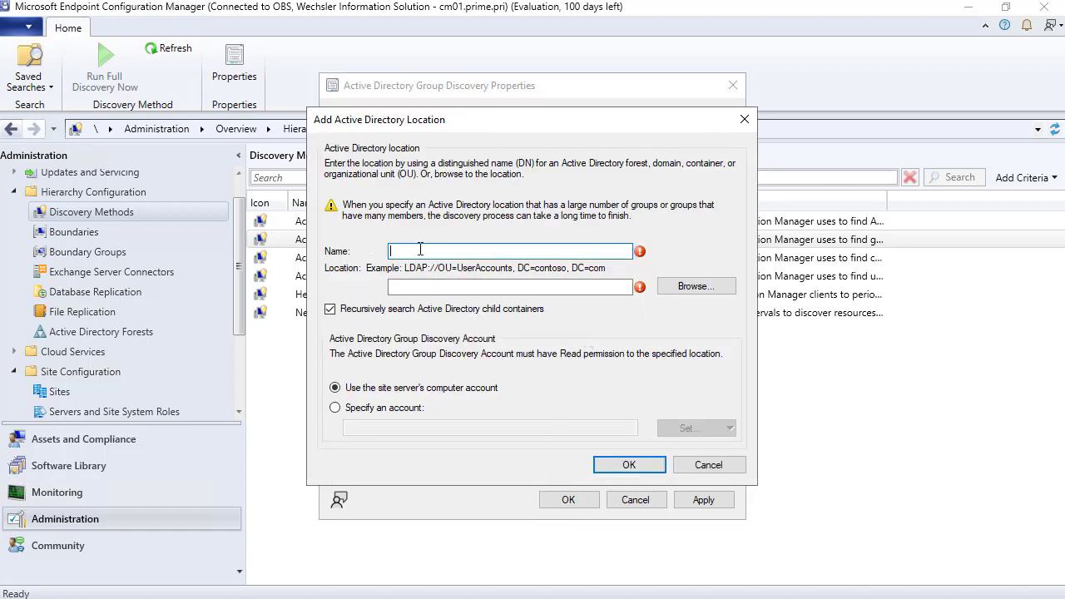
pyautogui.write('Alle Gruppen')
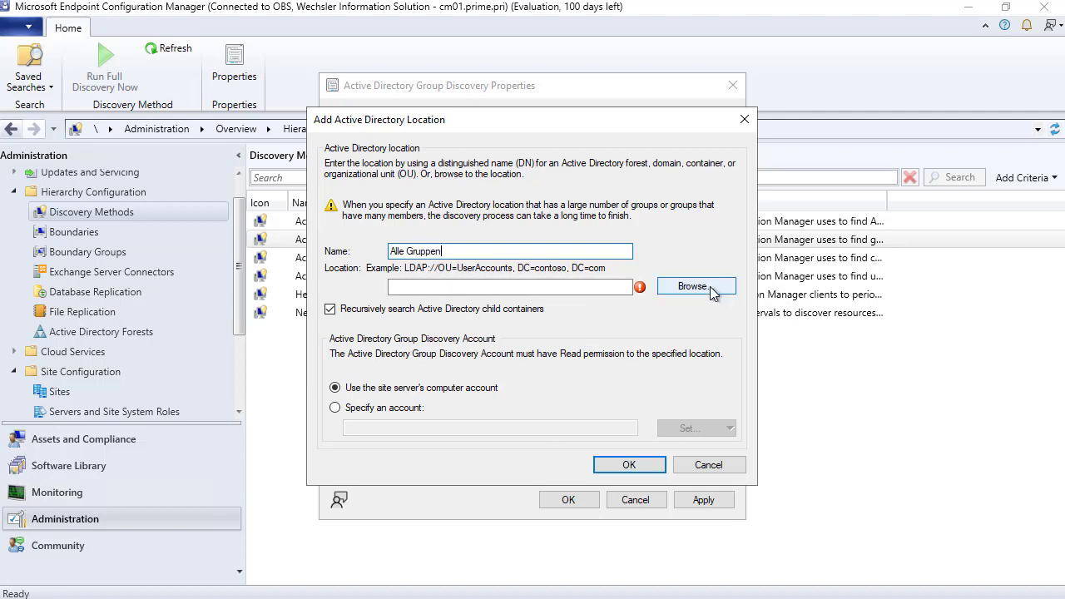
pyautogui.click(706, 286)
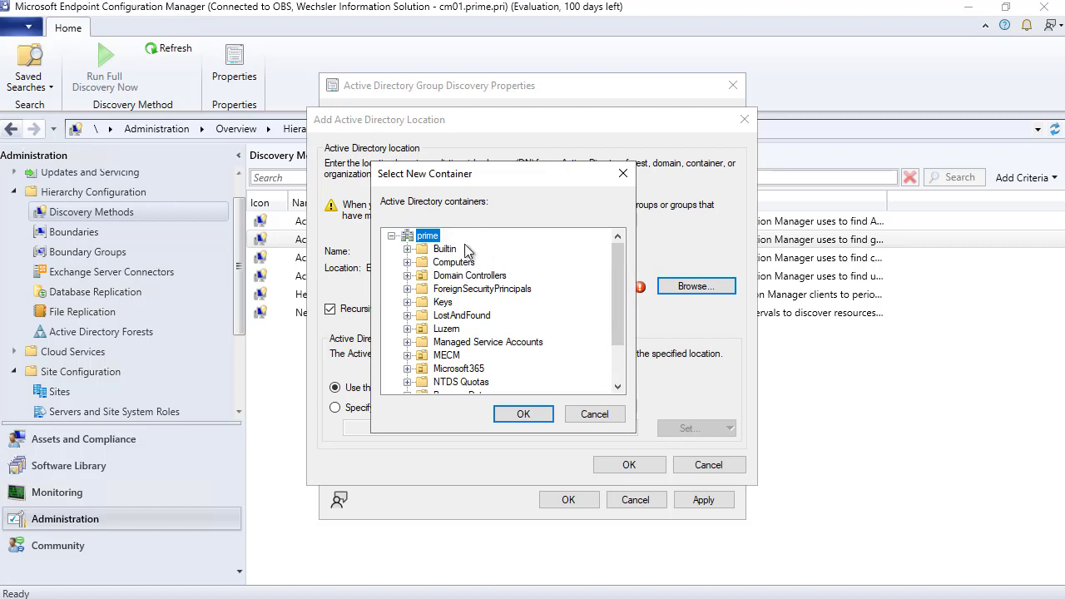
pyautogui.click(524, 414)
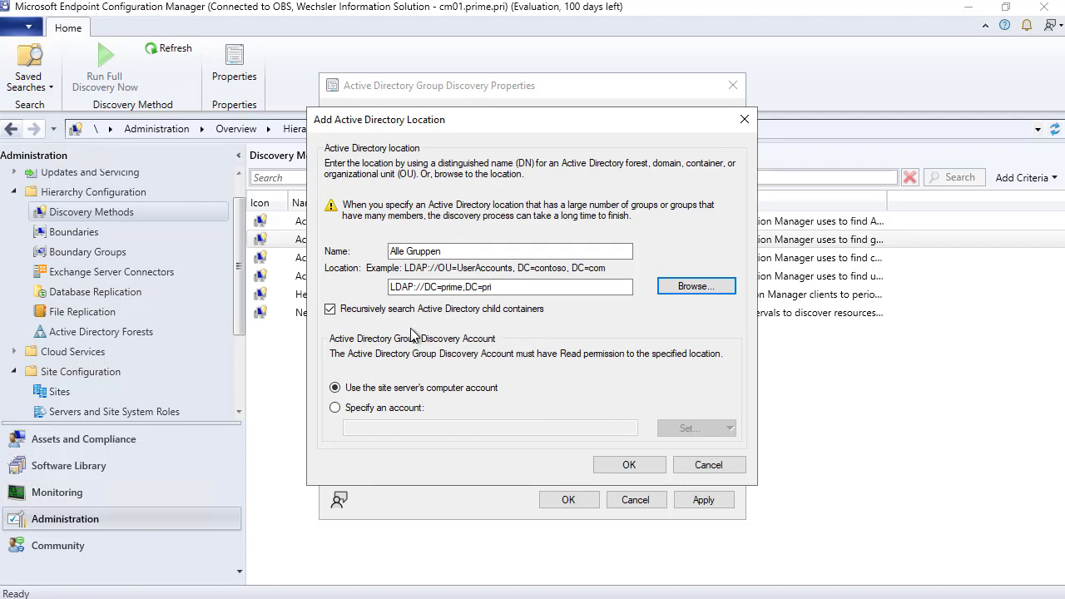
# - Have the recursive Alle Gruppen scope use the existing domain account, and save the scope
pyautogui.click(382, 409)
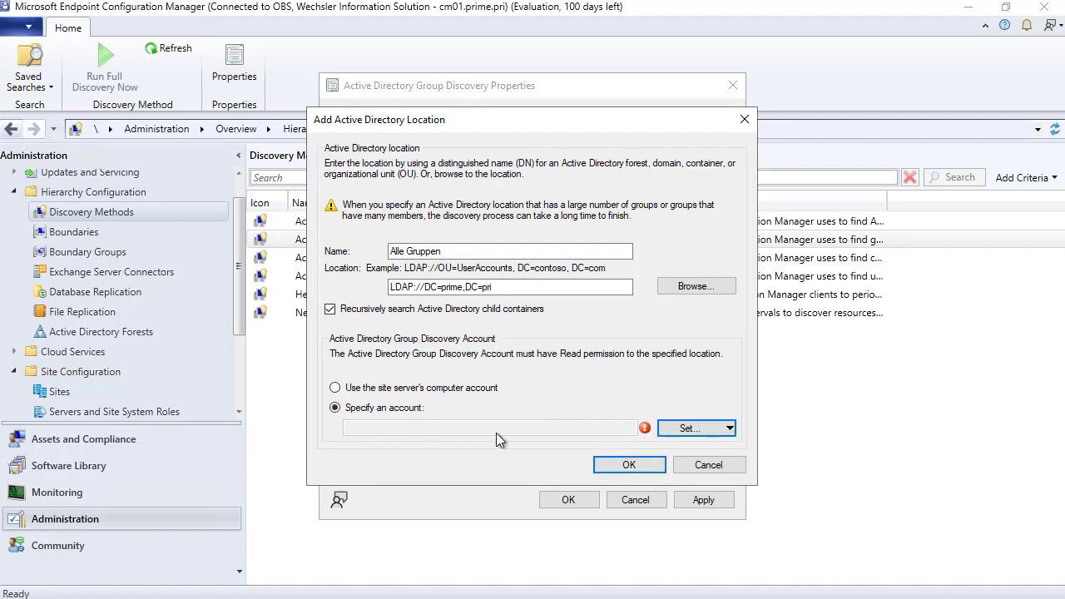
pyautogui.click(693, 428)
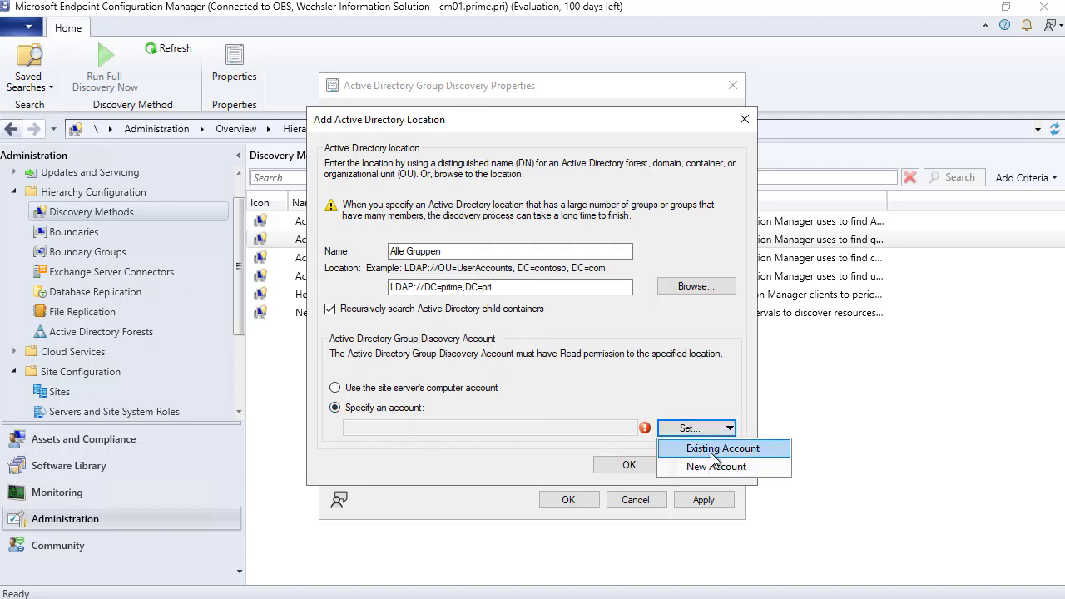
pyautogui.click(711, 451)
pyautogui.click(375, 249)
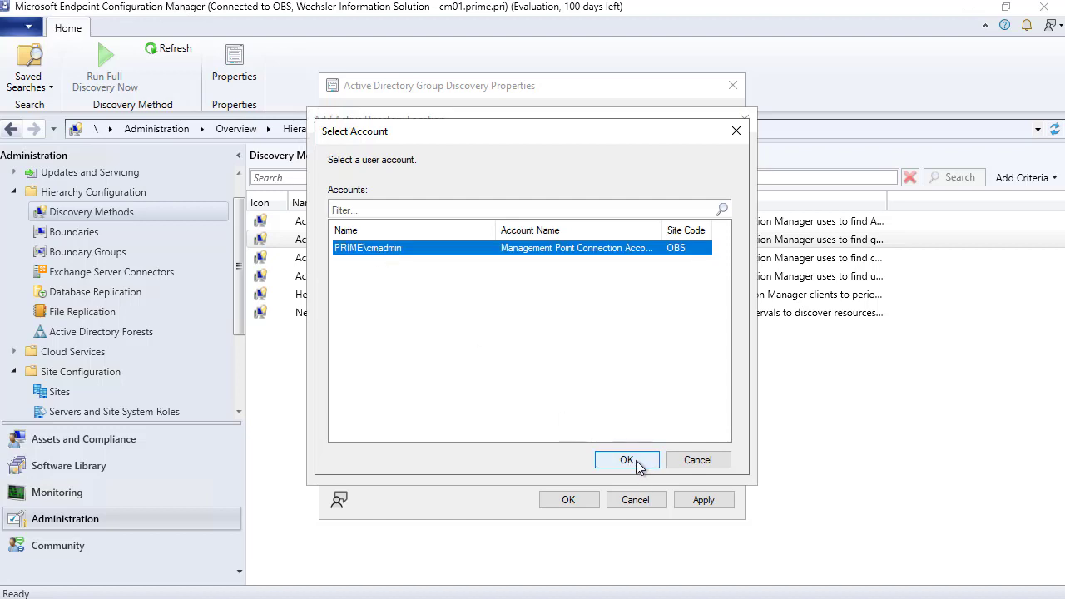
pyautogui.click(637, 461)
pyautogui.click(629, 466)
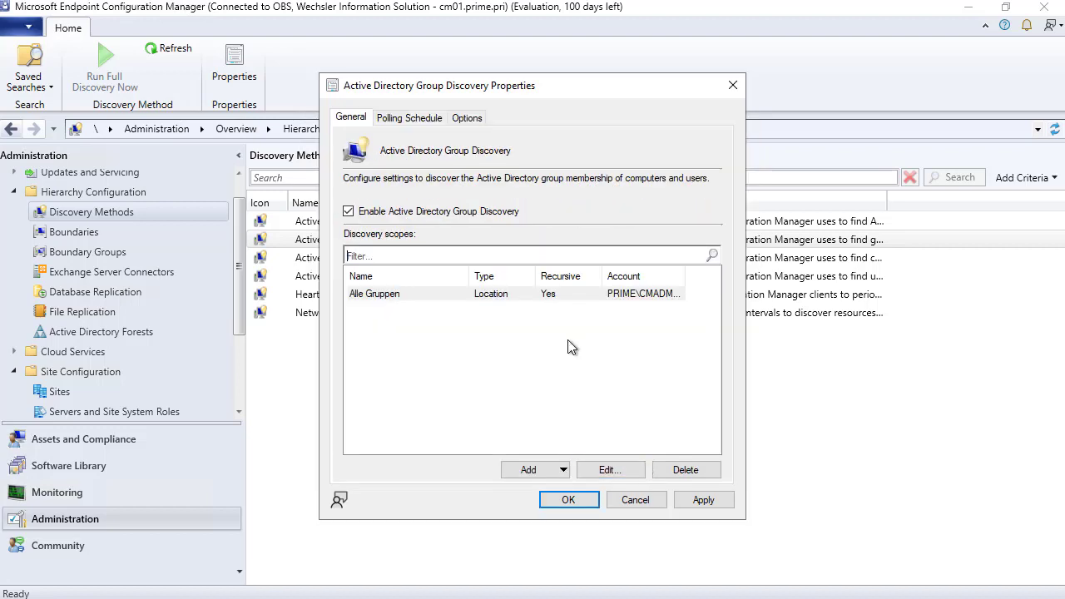
# - Turn on the 90-day logon and password-update filters plus distribution group membership discovery
pyautogui.click(410, 118)
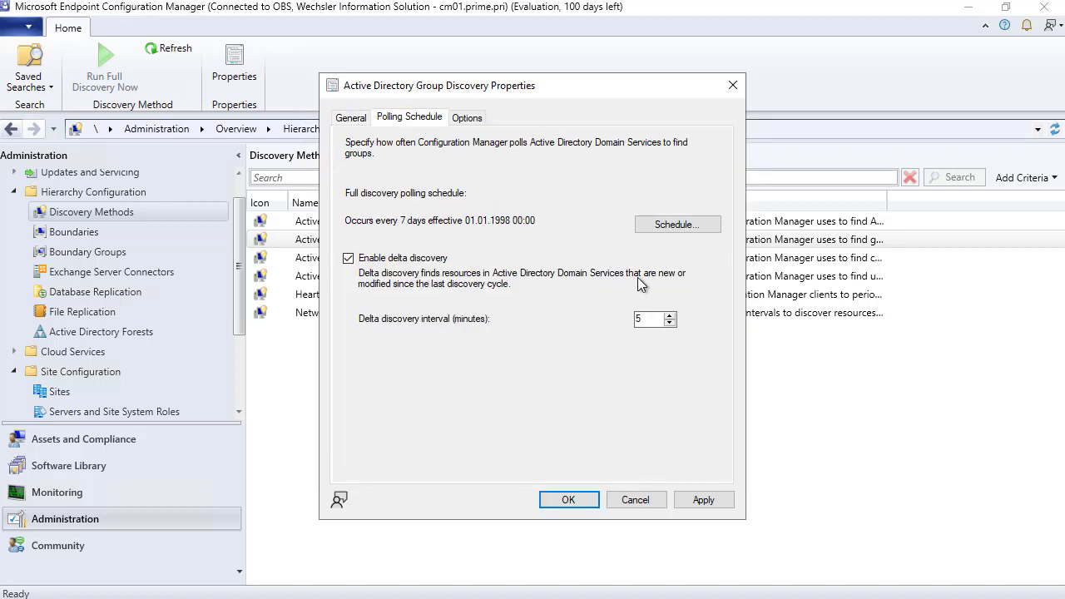
pyautogui.click(468, 118)
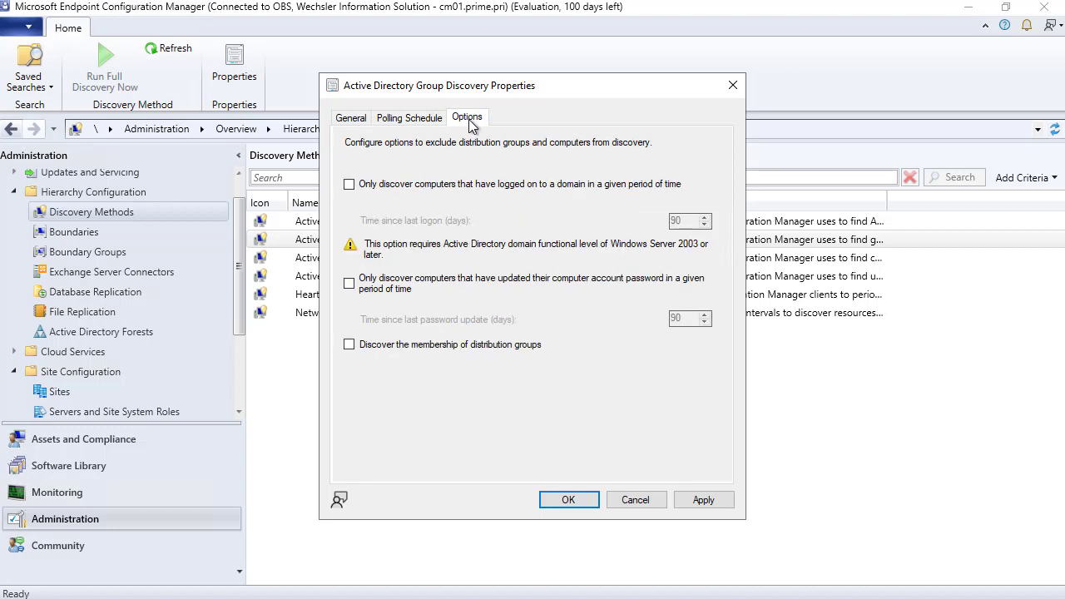
pyautogui.click(350, 184)
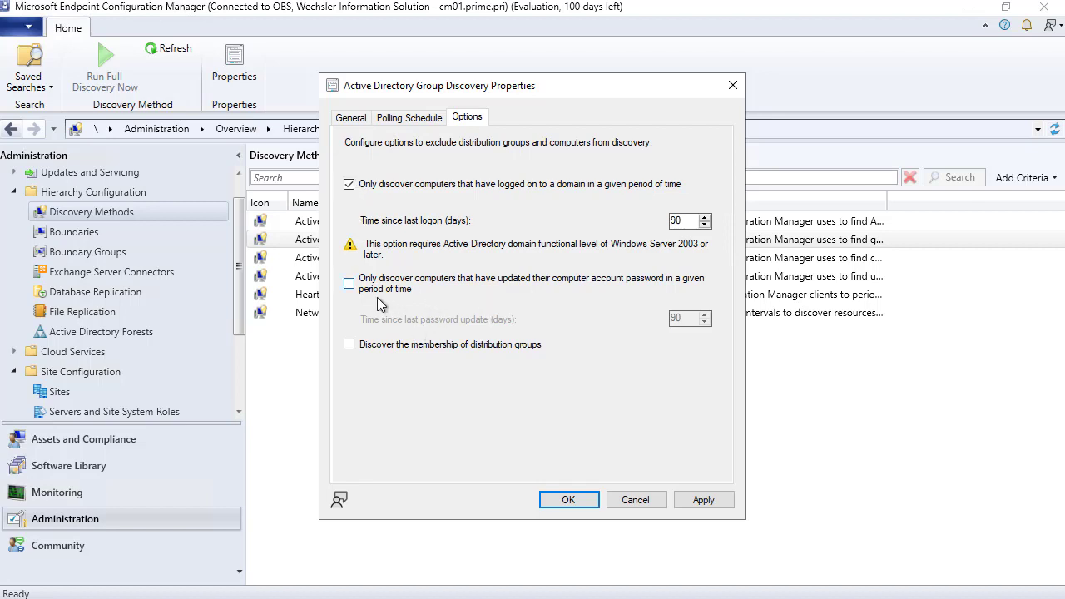
pyautogui.click(350, 284)
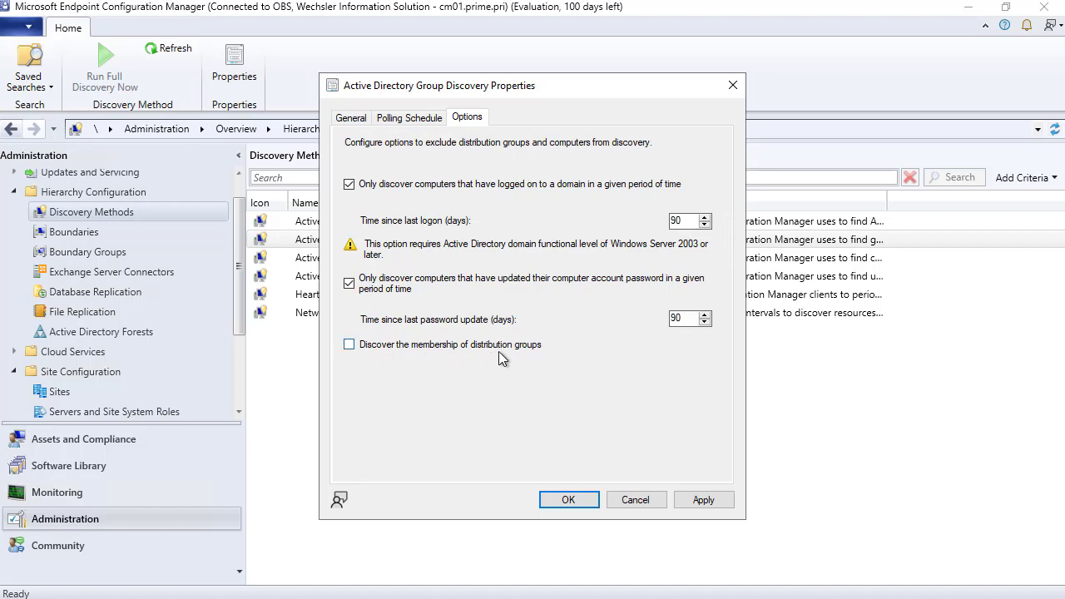
pyautogui.click(348, 345)
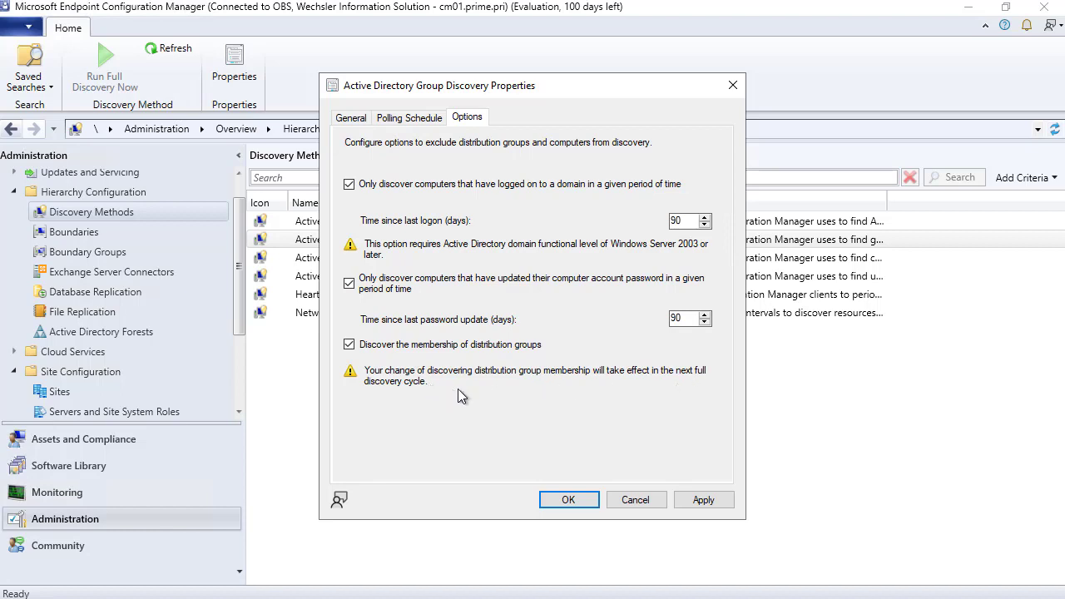
# - Apply the Group Discovery settings, agree to run full discovery, and close the properties
pyautogui.click(706, 501)
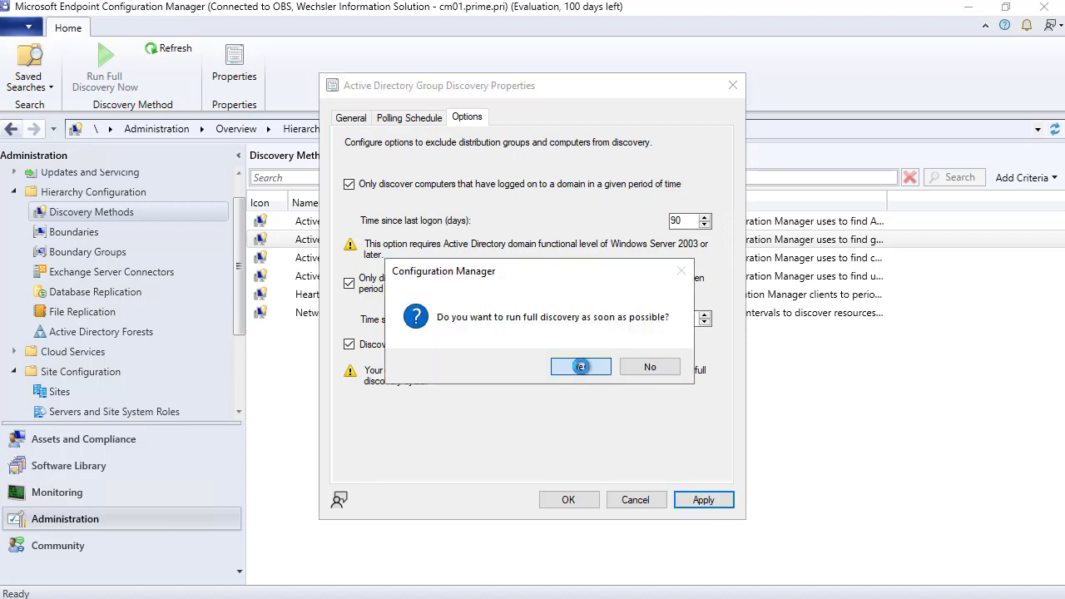
pyautogui.click(580, 366)
pyautogui.click(364, 123)
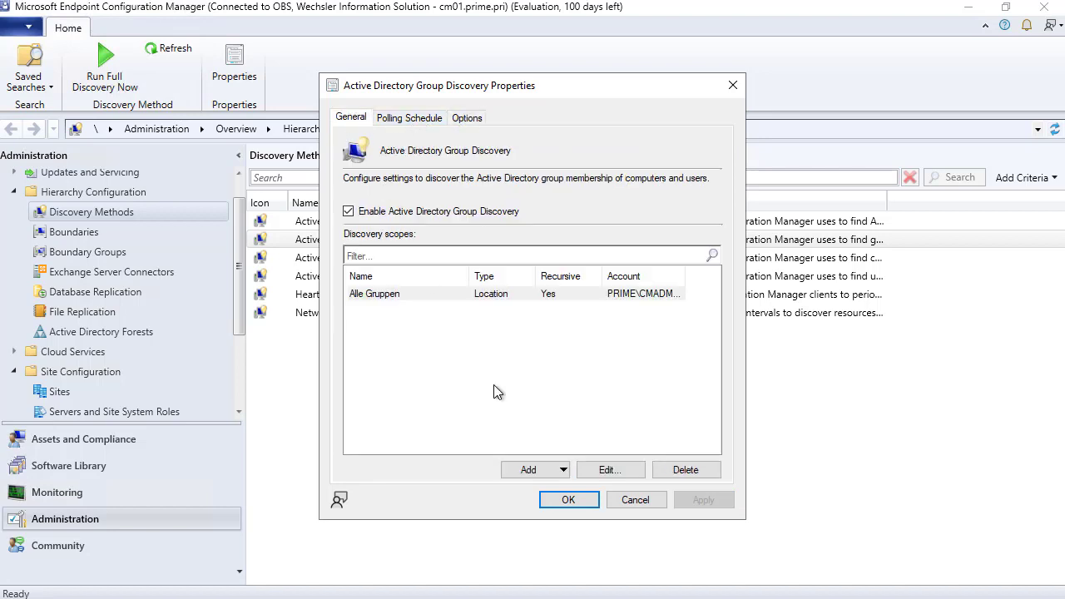
pyautogui.click(570, 509)
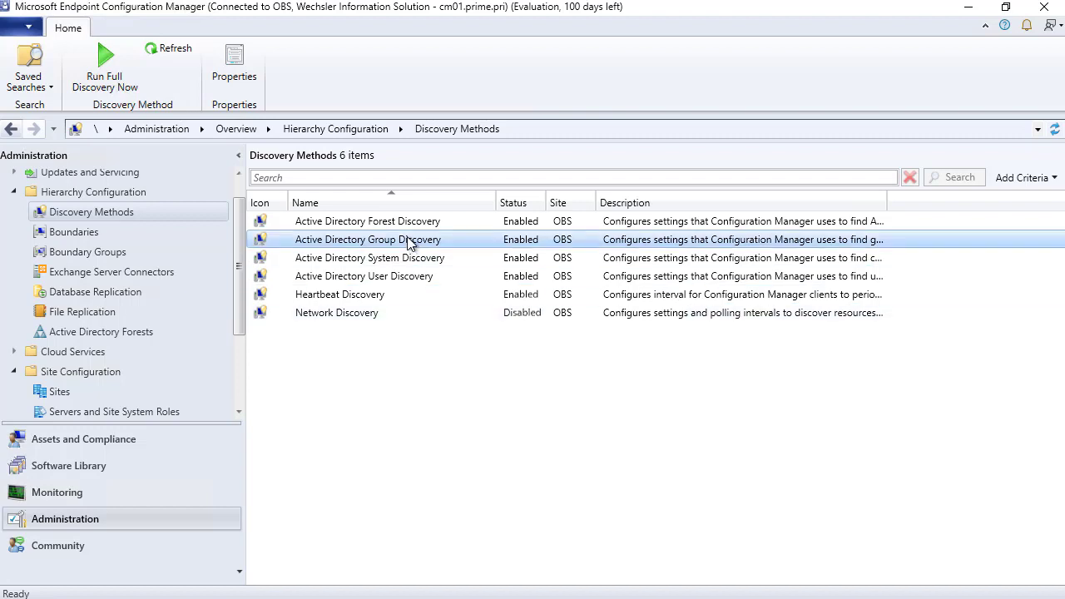
pyautogui.rightClick(359, 315)
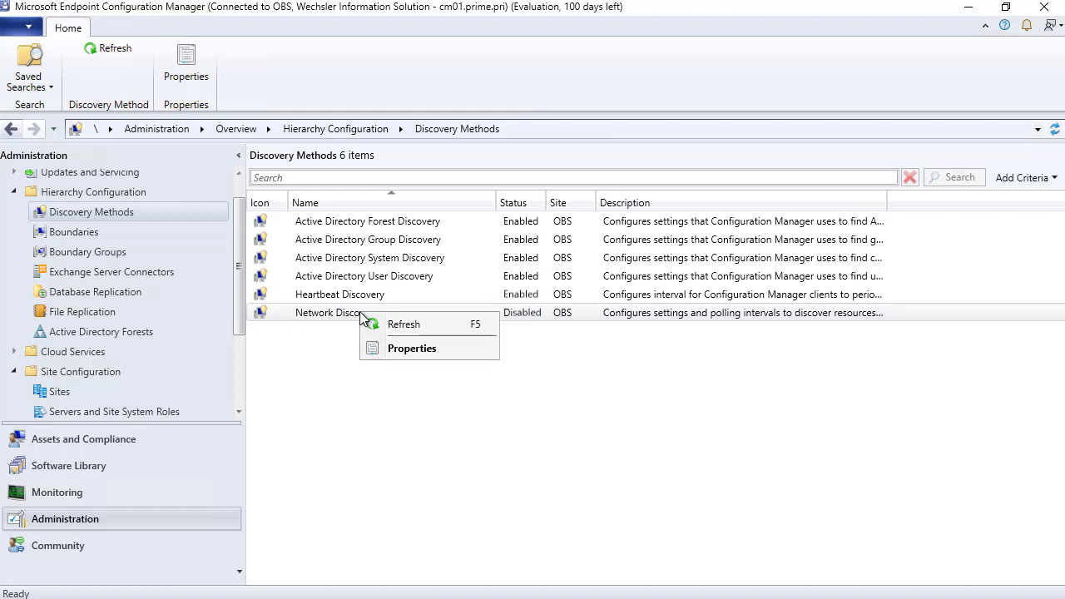
pyautogui.click(416, 353)
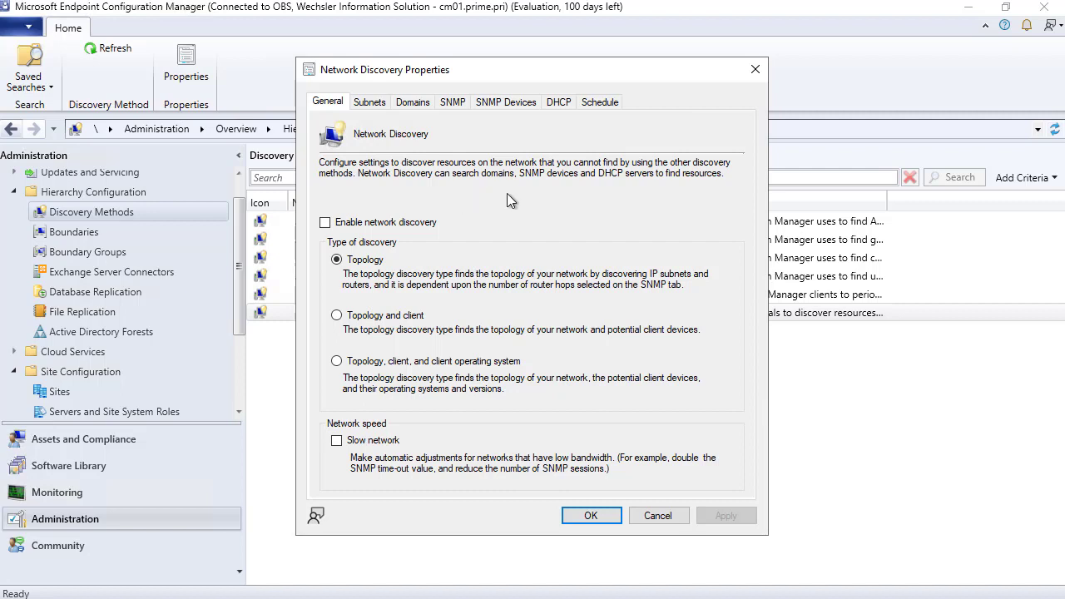
pyautogui.click(454, 103)
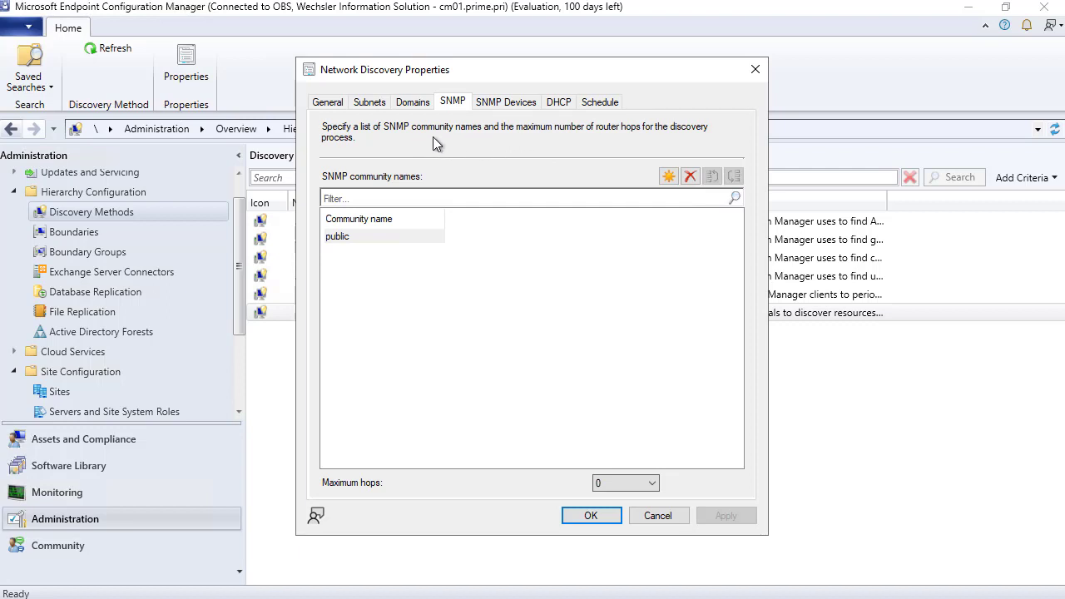
pyautogui.click(329, 103)
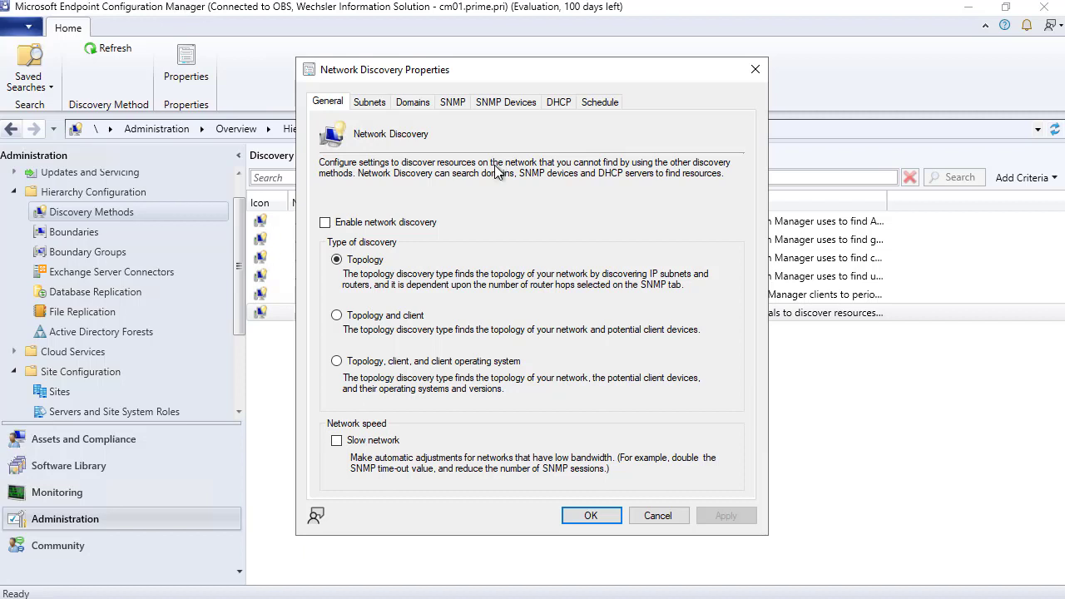
pyautogui.click(657, 516)
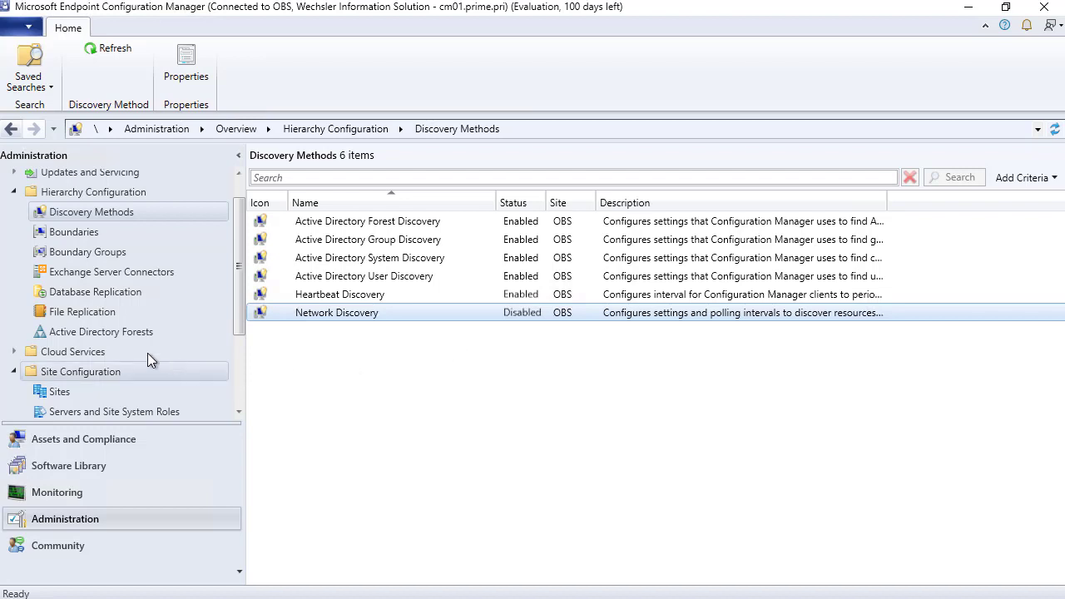
# - Open the prime.pri forest Properties, check its Publishing tab, and return to the General tab
pyautogui.click(84, 332)
pyautogui.click(307, 218)
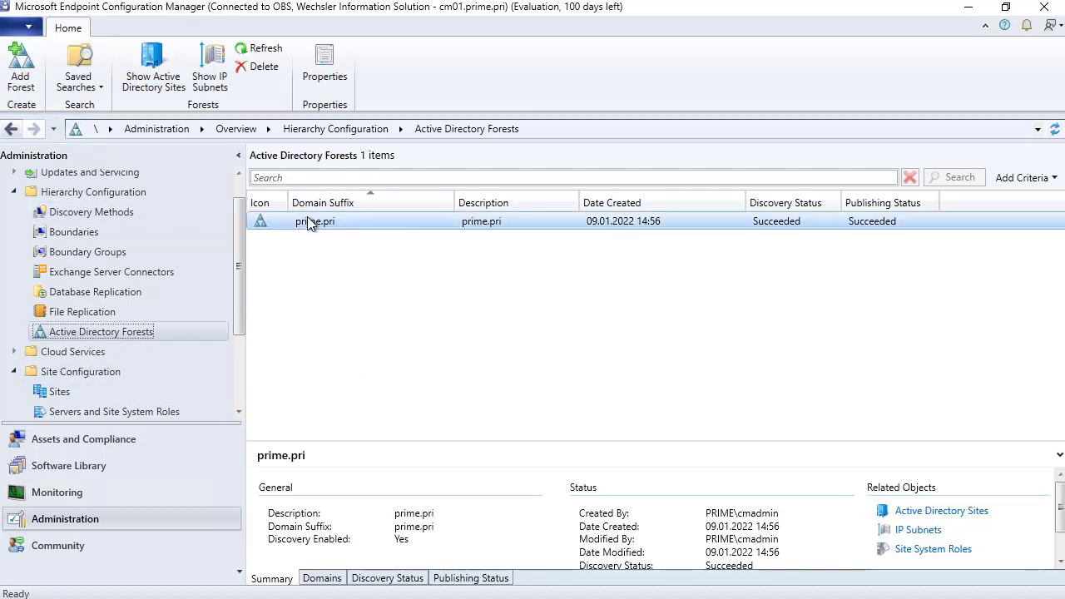
pyautogui.rightClick(366, 224)
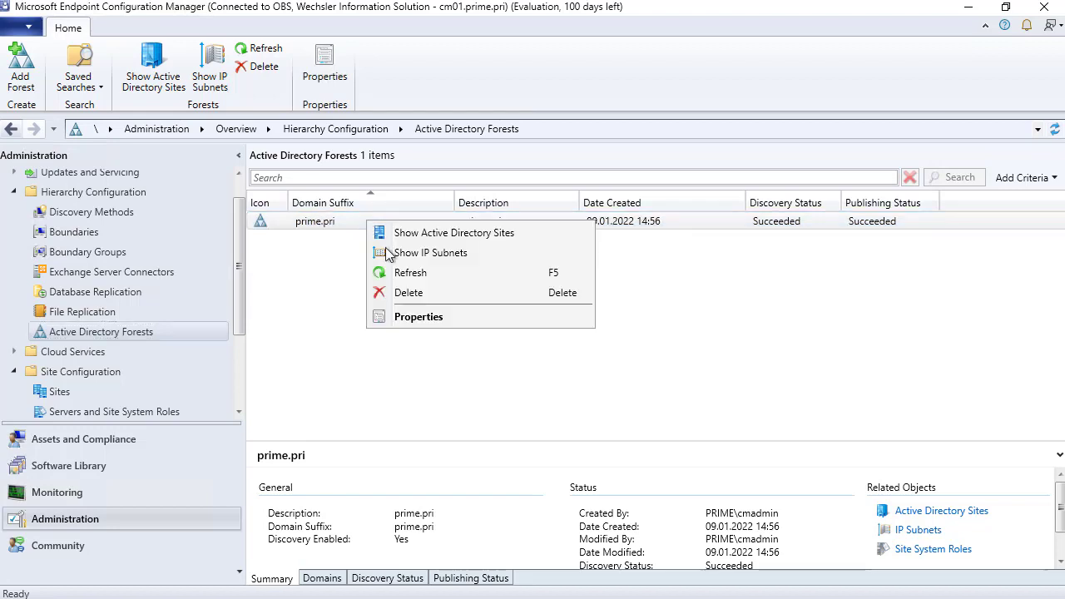
pyautogui.click(469, 319)
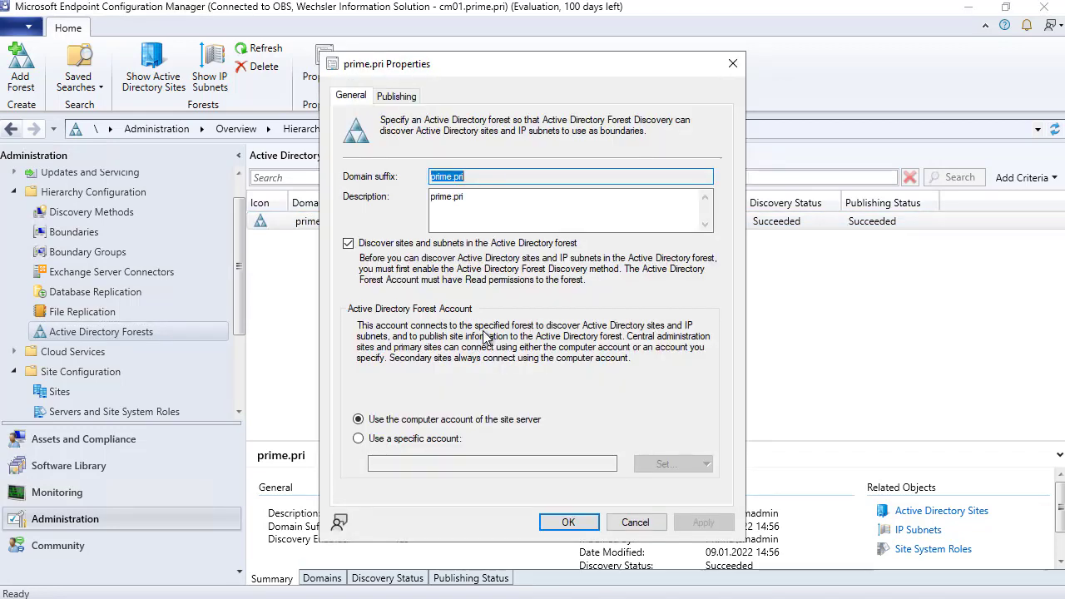
pyautogui.click(404, 97)
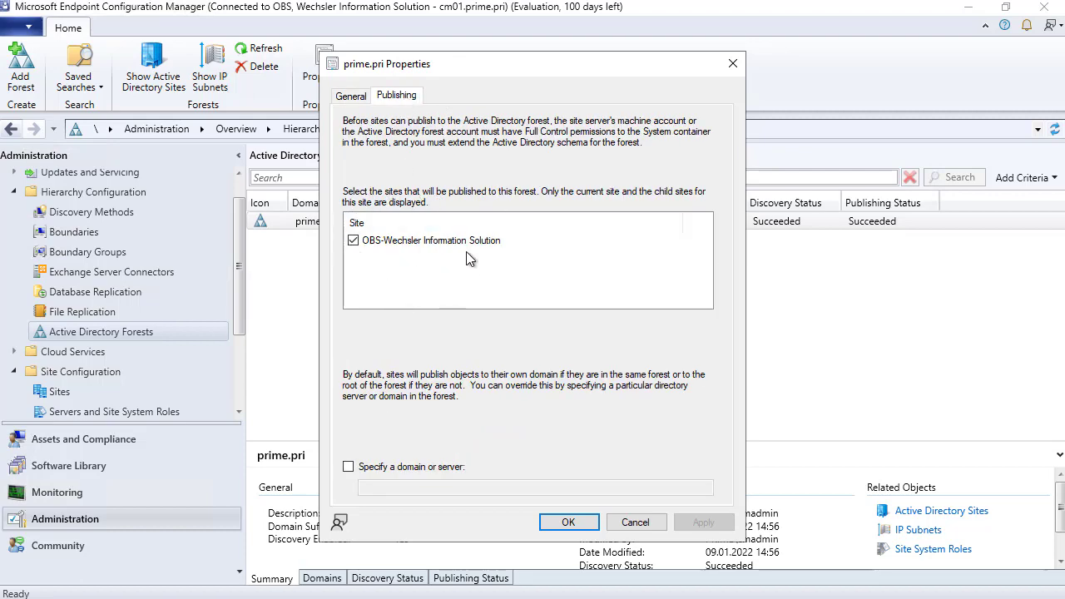
pyautogui.click(350, 96)
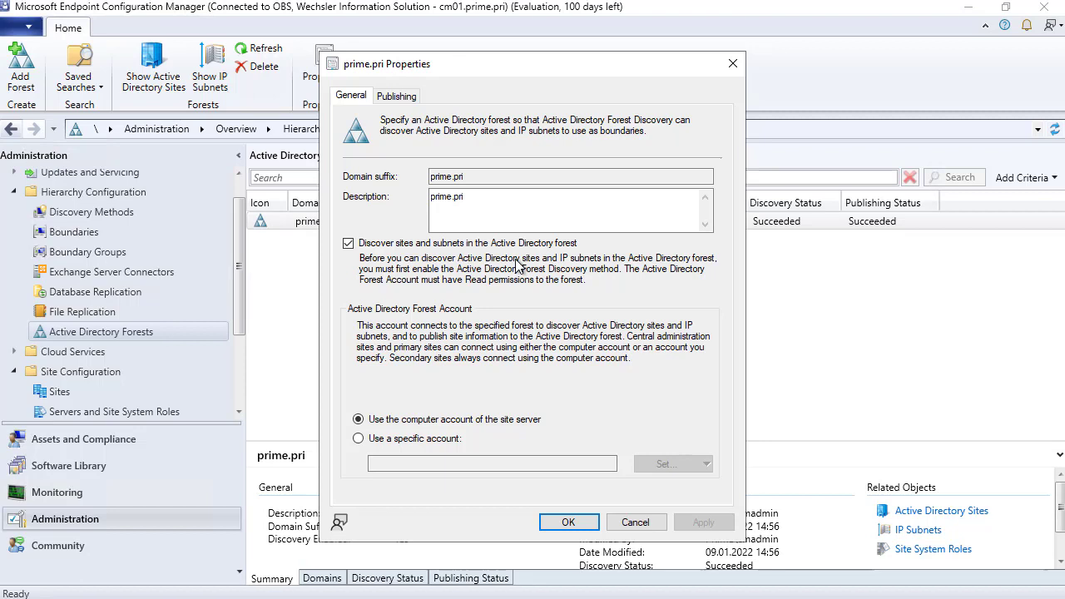
# - Switch the forest to a specific account and add PRIME\cmadmin as a new Windows account
pyautogui.click(409, 437)
pyautogui.click(678, 465)
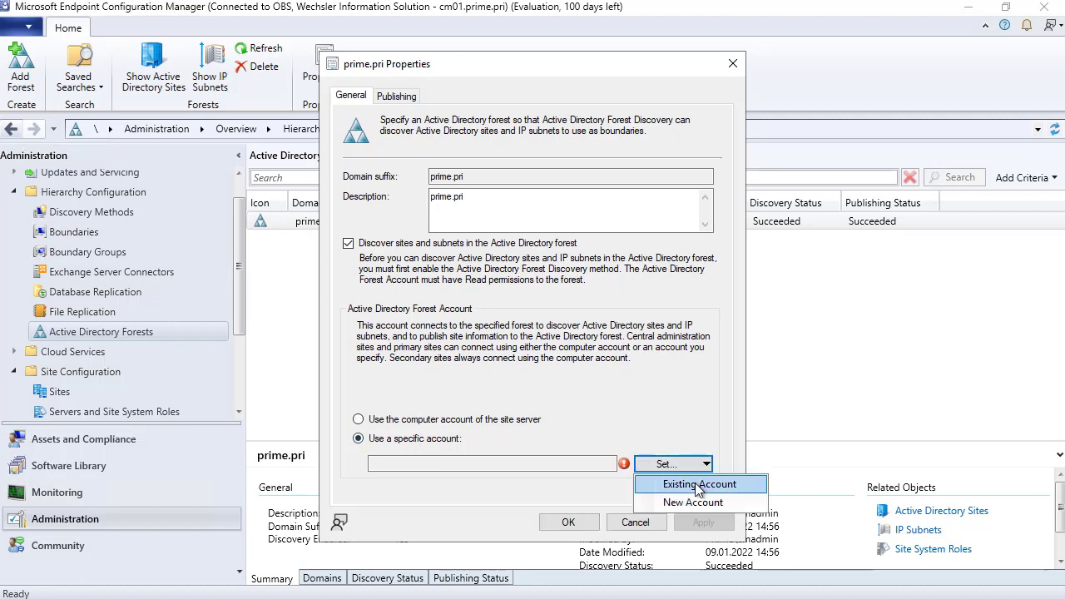
pyautogui.click(693, 482)
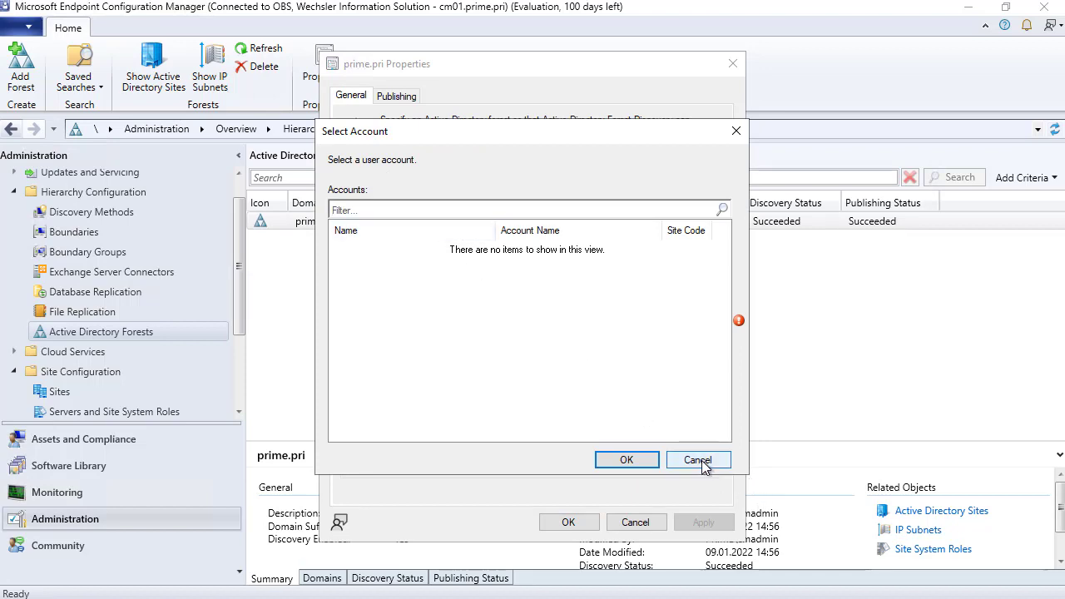
pyautogui.click(701, 462)
pyautogui.click(697, 466)
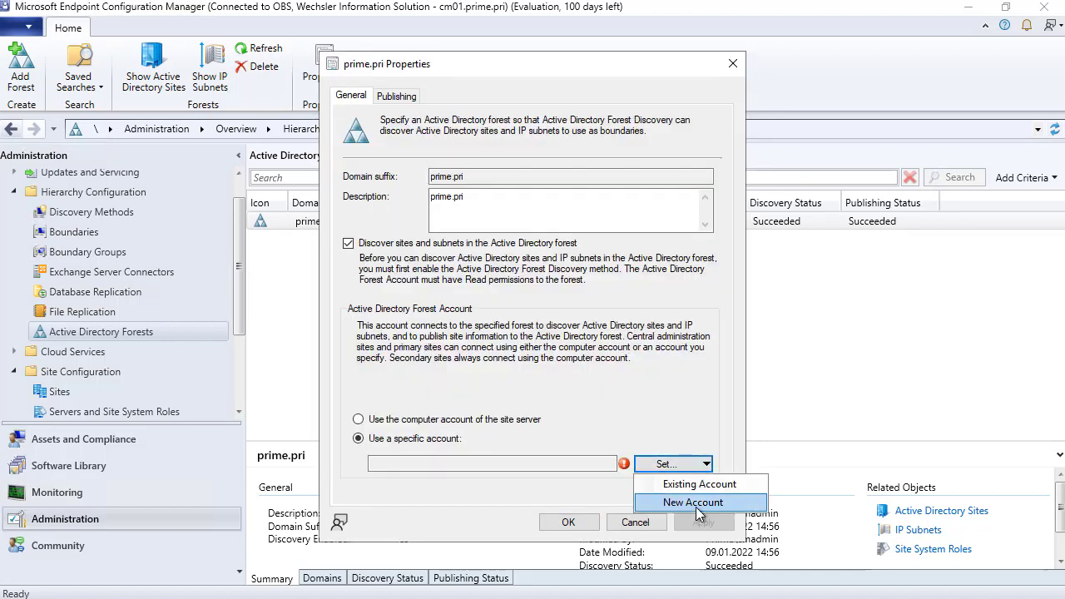
pyautogui.click(696, 503)
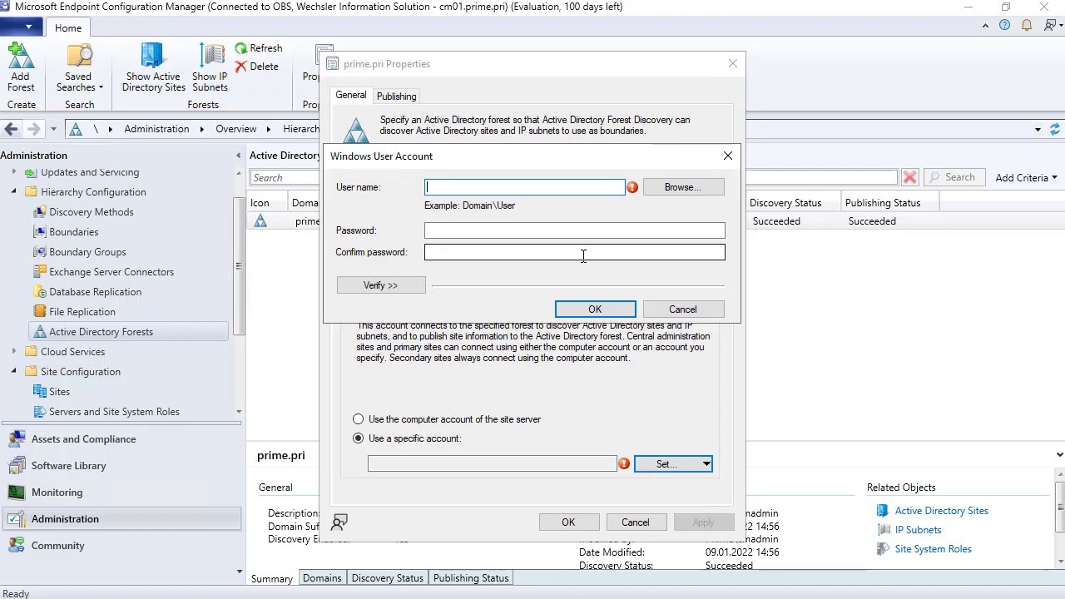
pyautogui.click(684, 188)
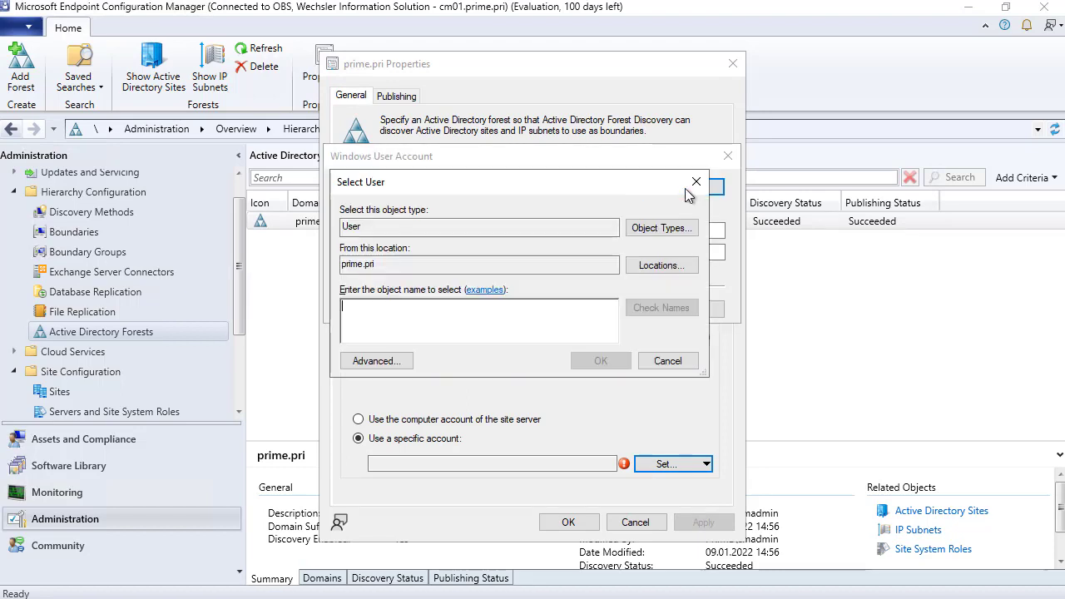
pyautogui.write('cm')
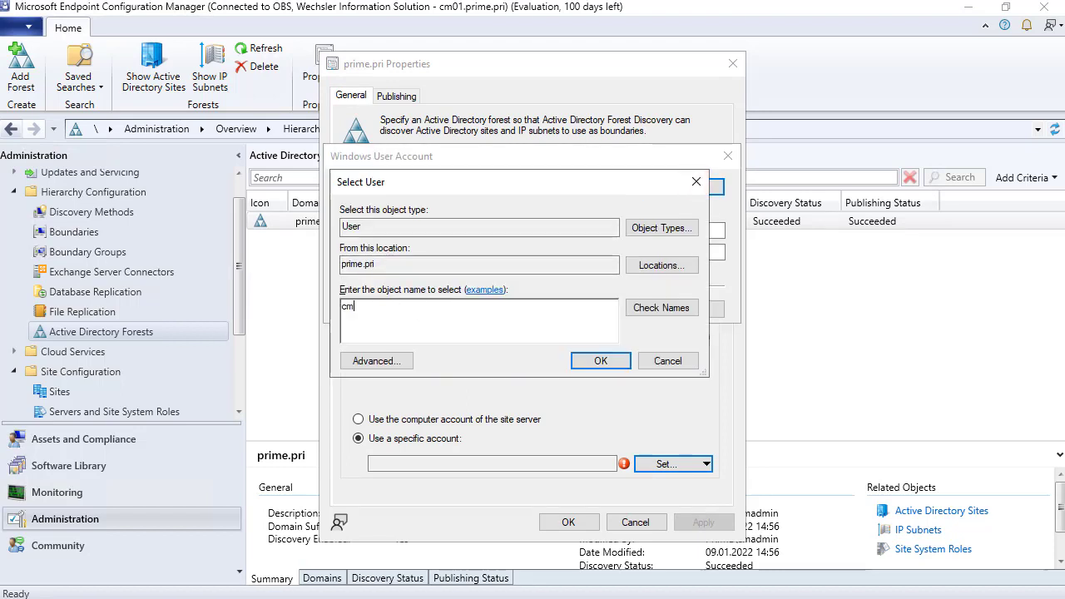
pyautogui.click(684, 313)
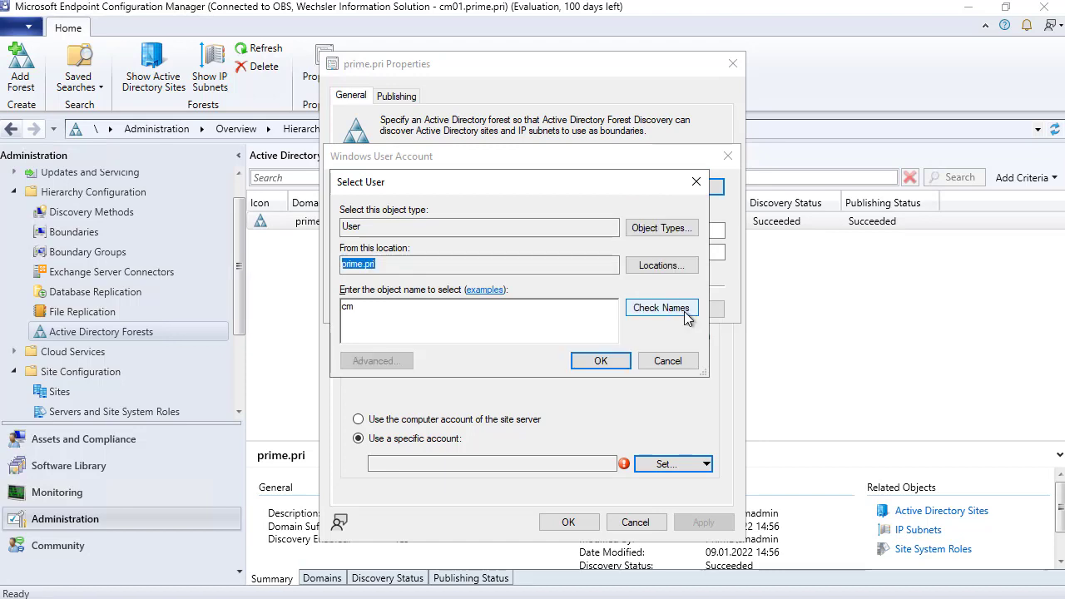
pyautogui.click(606, 361)
# - Enter and confirm the cmadmin account password, then apply and close the prime.pri properties
pyautogui.click(445, 232)
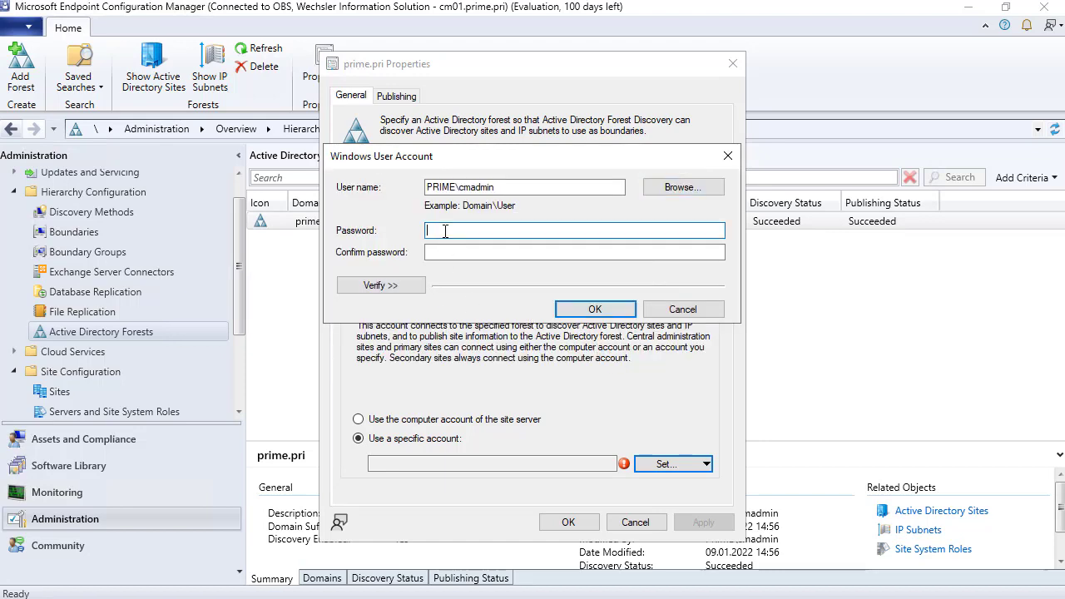
pyautogui.write('P@ssw0rd')
pyautogui.press('Tab')
pyautogui.write('P@ssw0r')
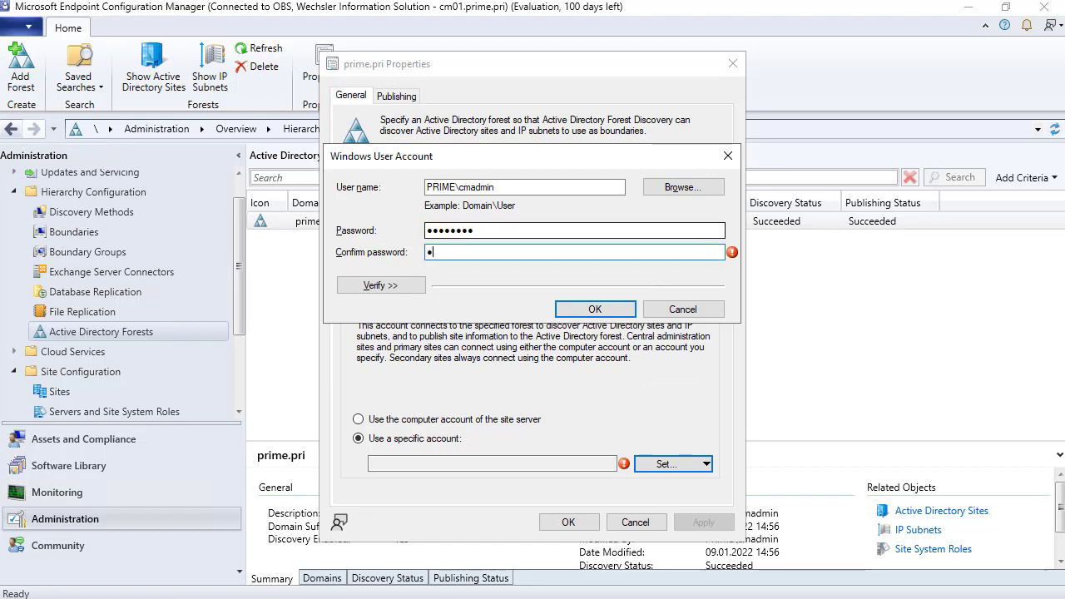
pyautogui.write('d')
pyautogui.click(594, 308)
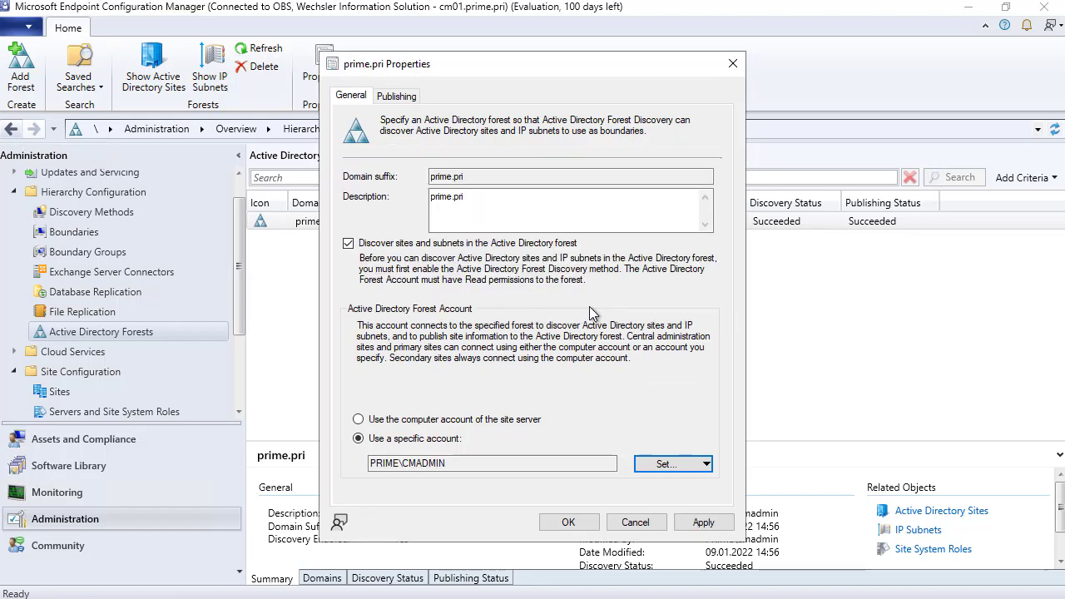
pyautogui.click(703, 522)
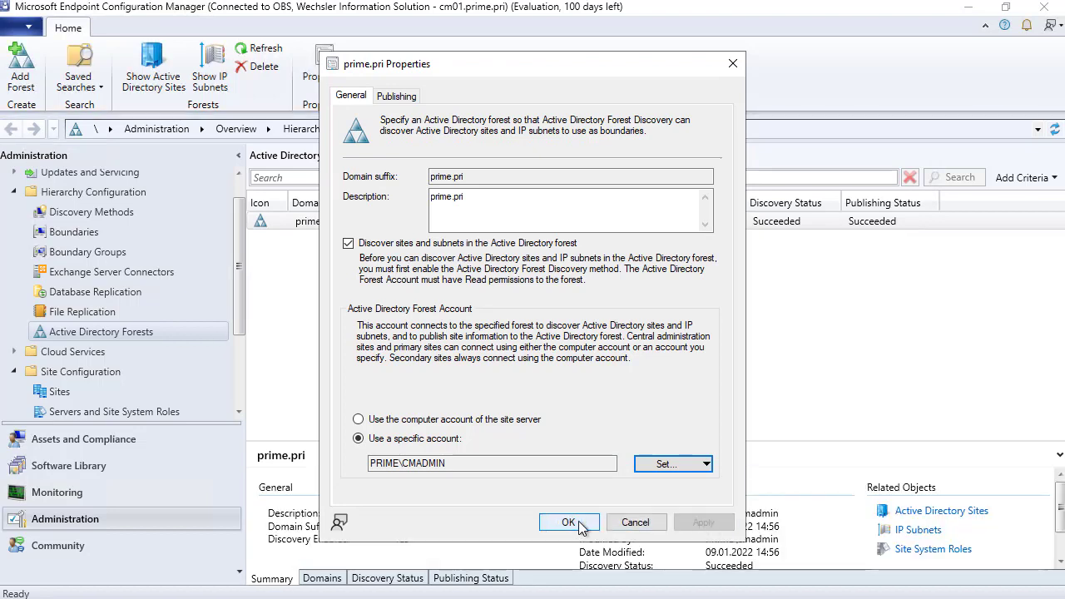
pyautogui.click(568, 523)
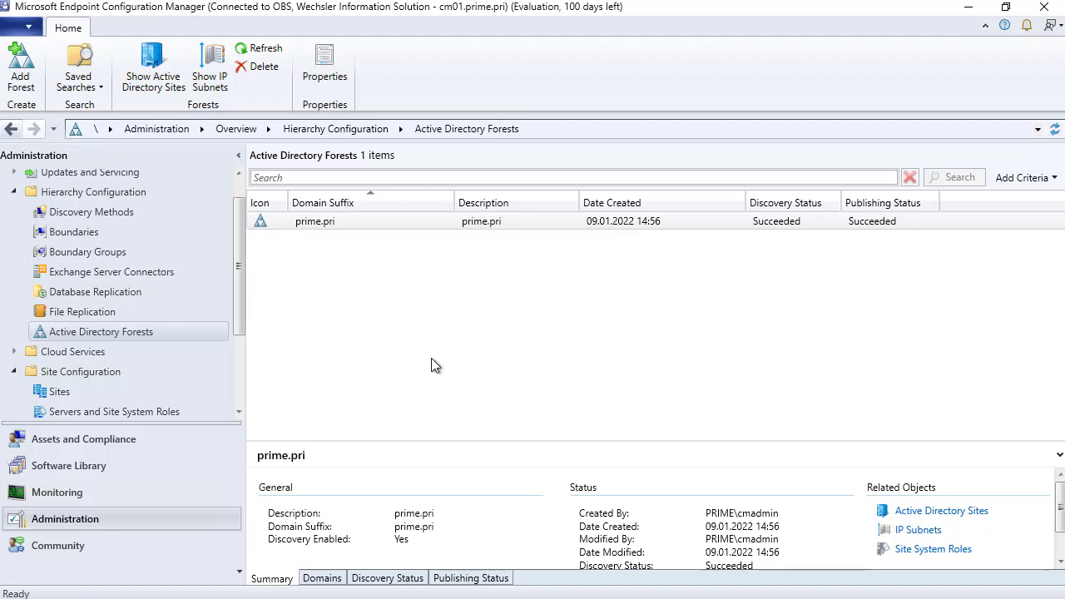
# - Check the OBS site's Publishing tab lists prime.pri, then cancel back to the Sites list
pyautogui.click(75, 391)
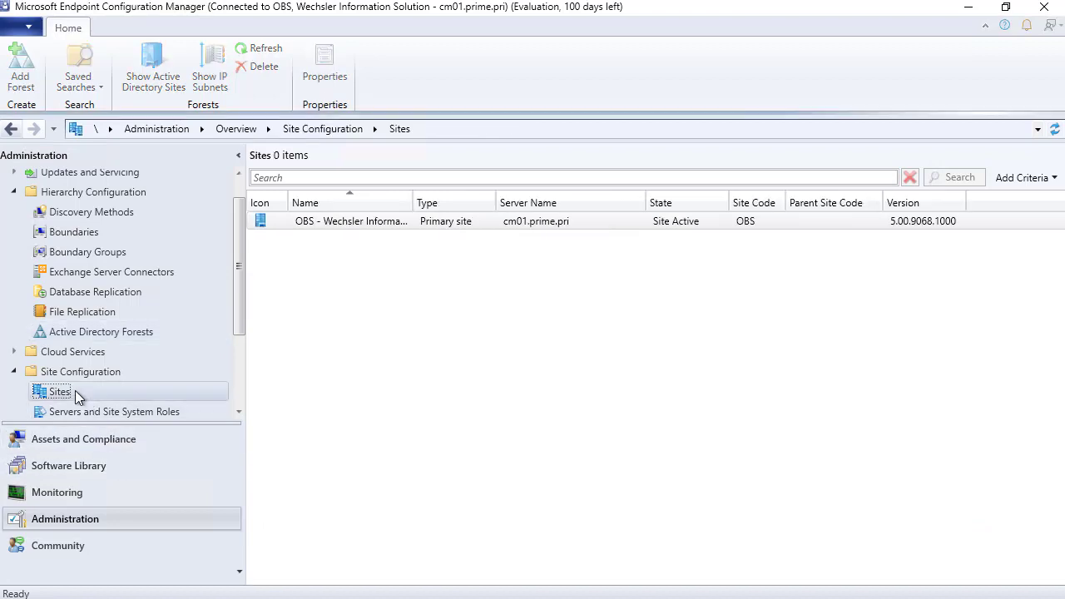
pyautogui.click(353, 225)
pyautogui.rightClick(355, 225)
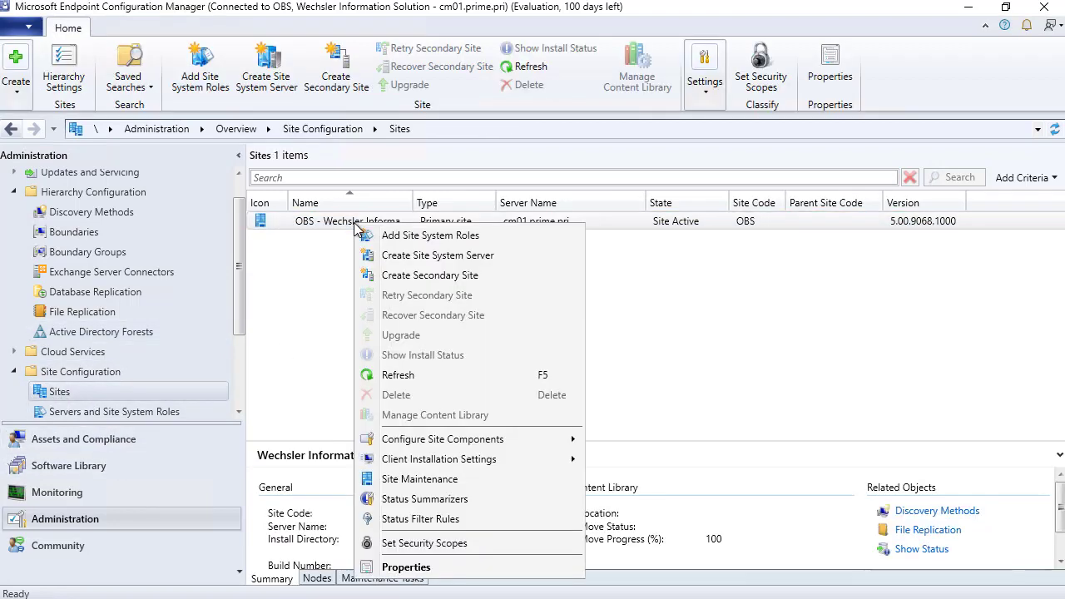
pyautogui.click(455, 567)
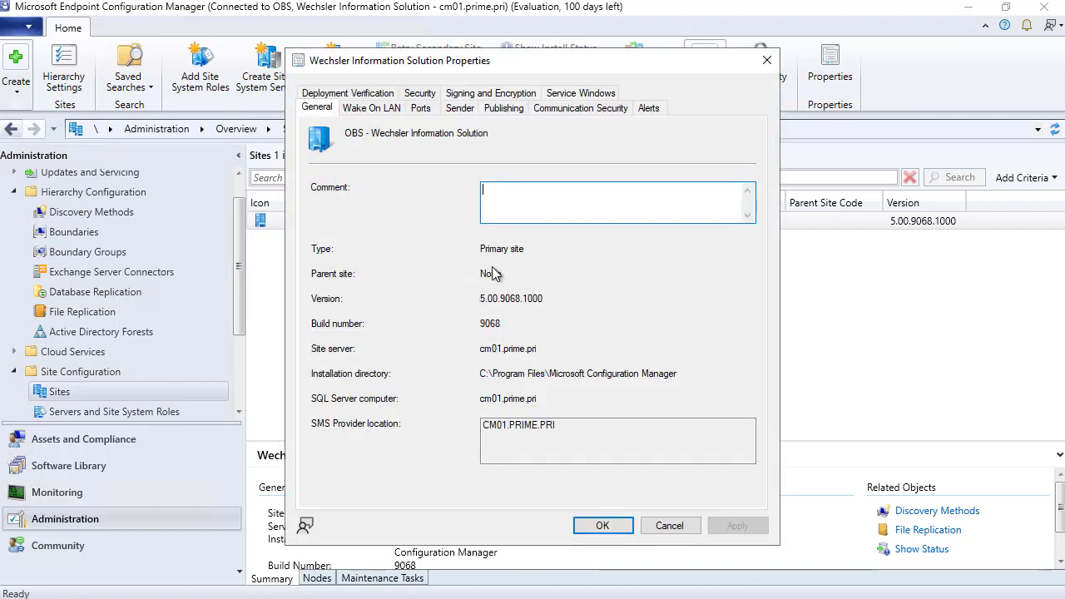
pyautogui.click(504, 109)
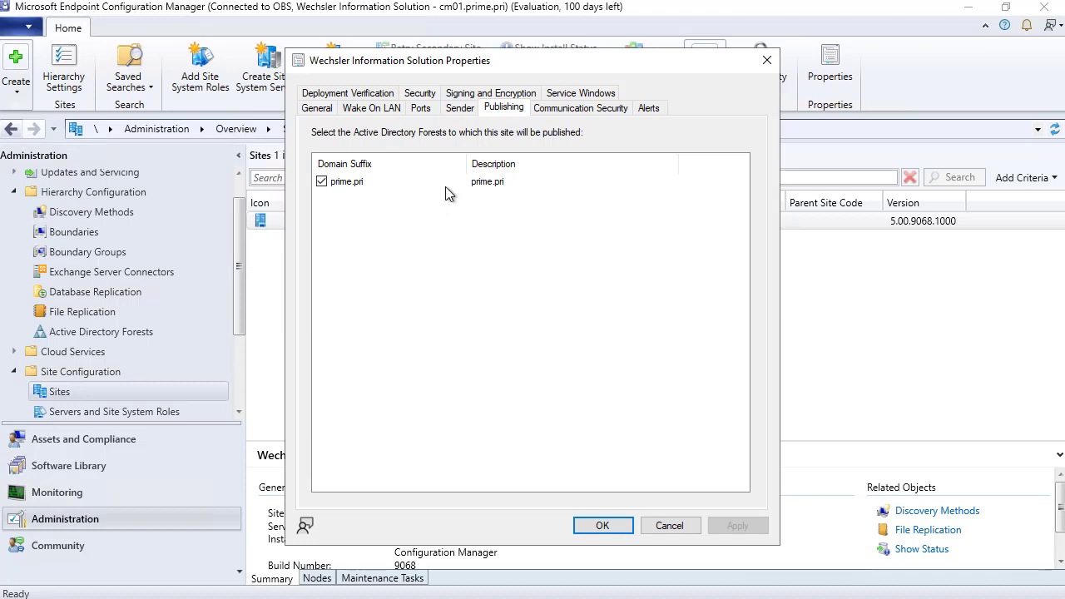
pyautogui.click(673, 525)
pyautogui.click(553, 325)
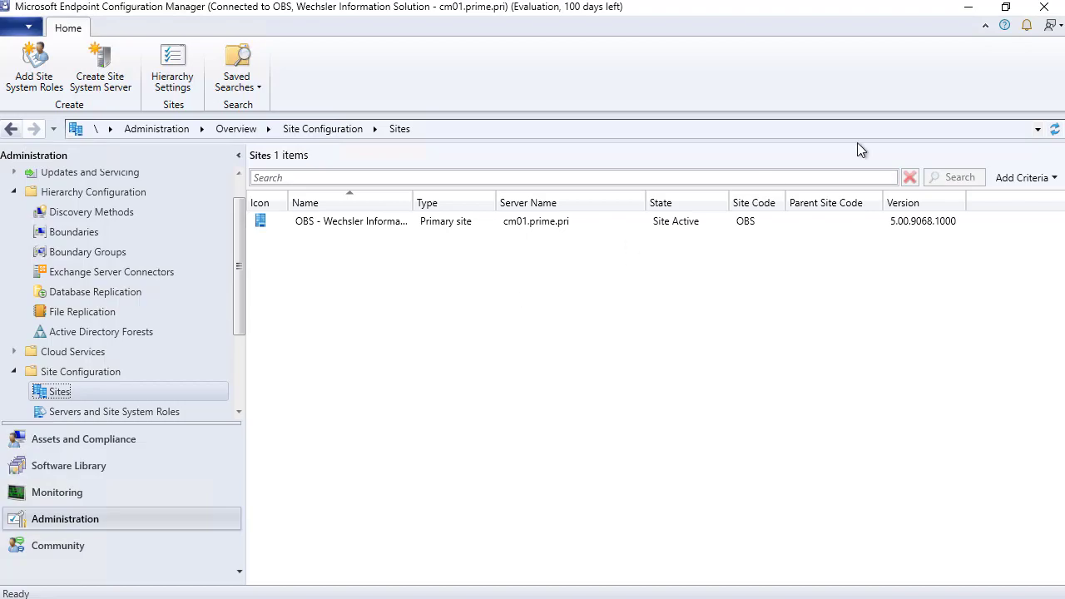
# - Minimize Configuration Manager, find ADSI Edit under Server Manager's Tools, then switch to ADSI Edit
pyautogui.click(968, 8)
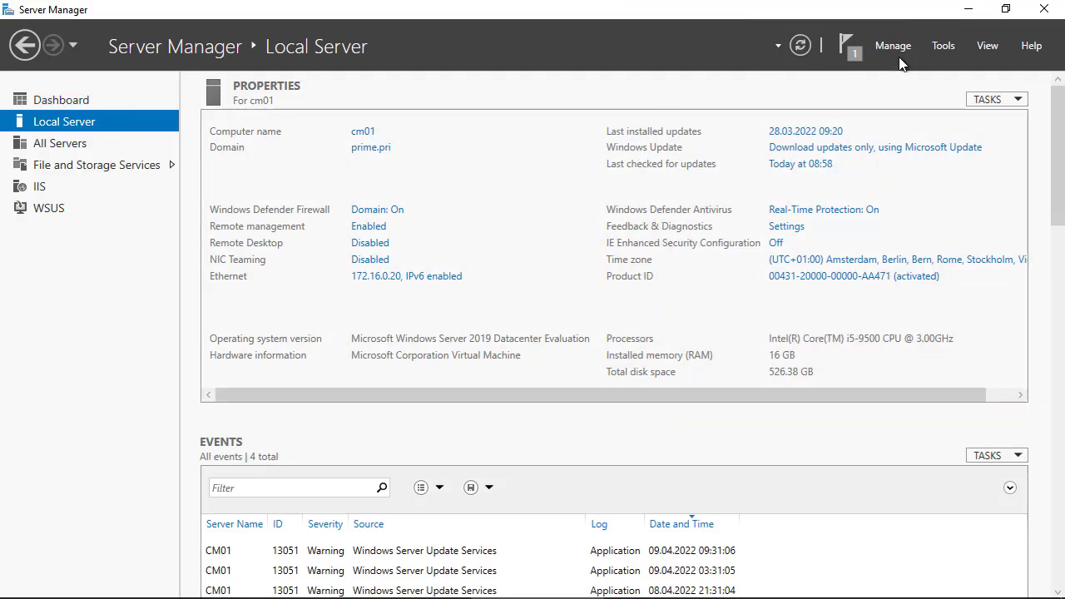
pyautogui.click(943, 46)
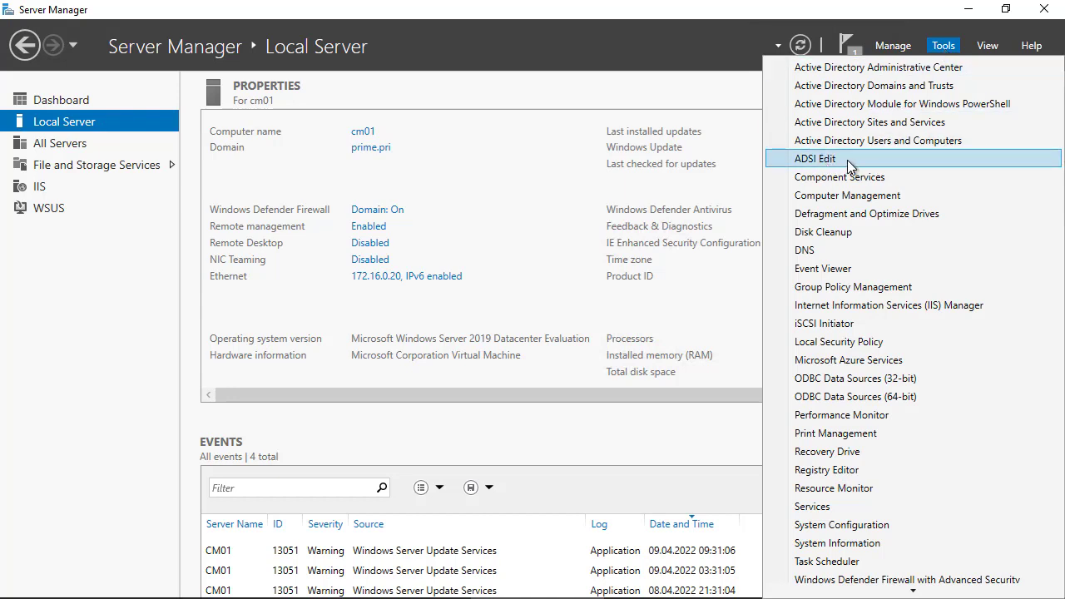
pyautogui.click(97, 278)
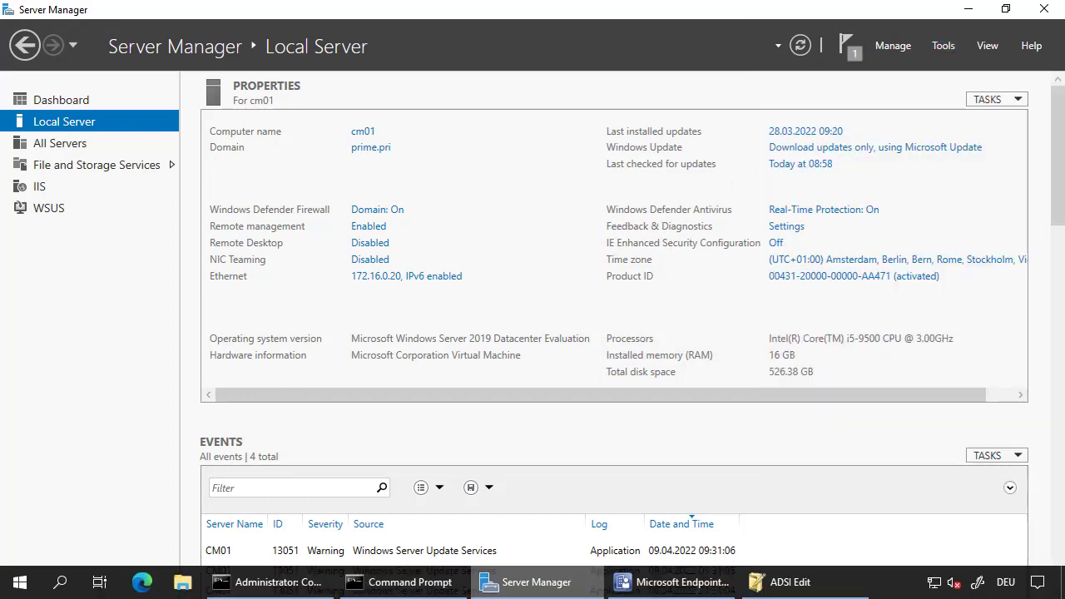
pyautogui.click(773, 582)
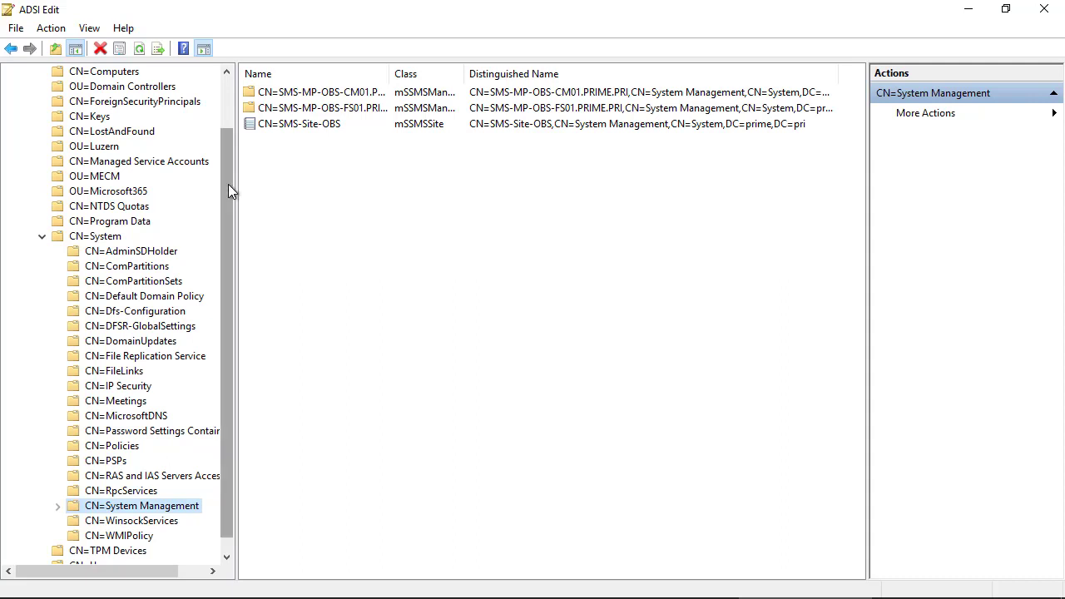
# - Scroll the ADSI Edit tree to CN=System > CN=System Management showing CN=SMS-Site-OBS
pyautogui.moveTo(228, 184); pyautogui.dragTo(230, 81)
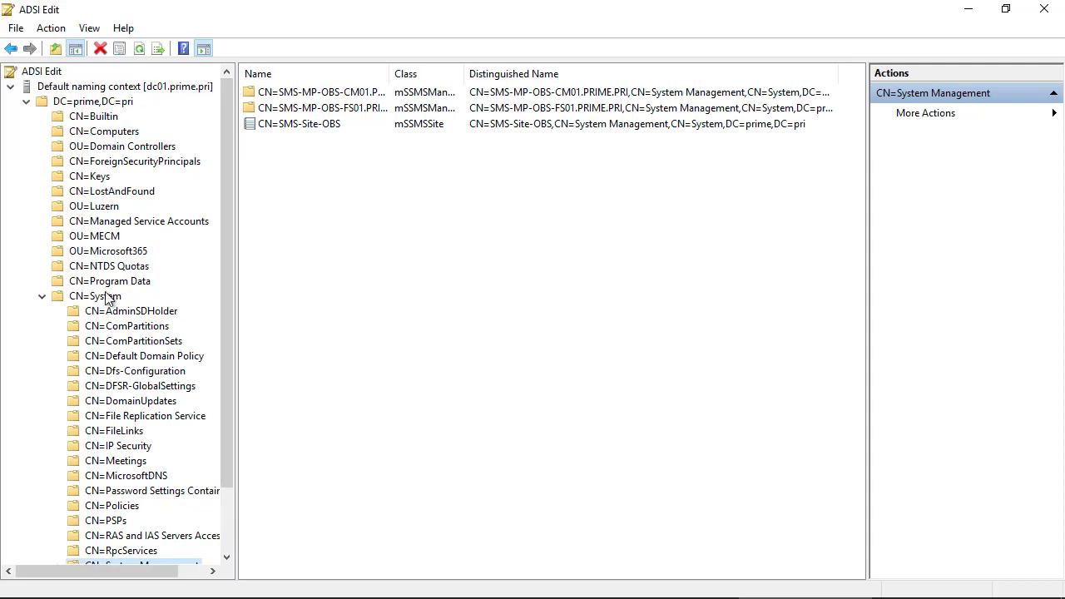
pyautogui.moveTo(231, 226); pyautogui.dragTo(225, 379)
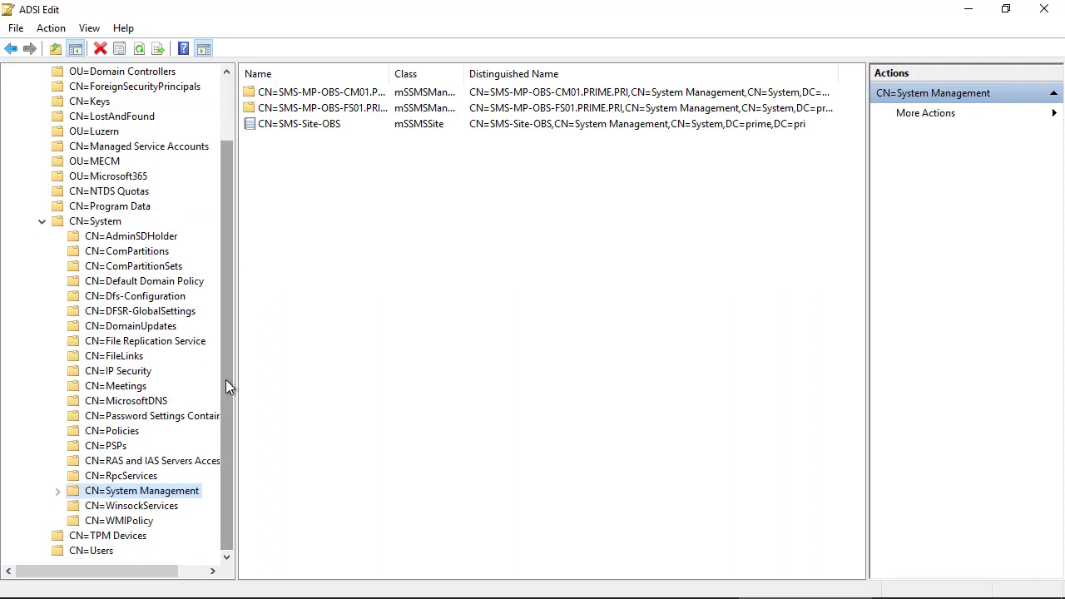